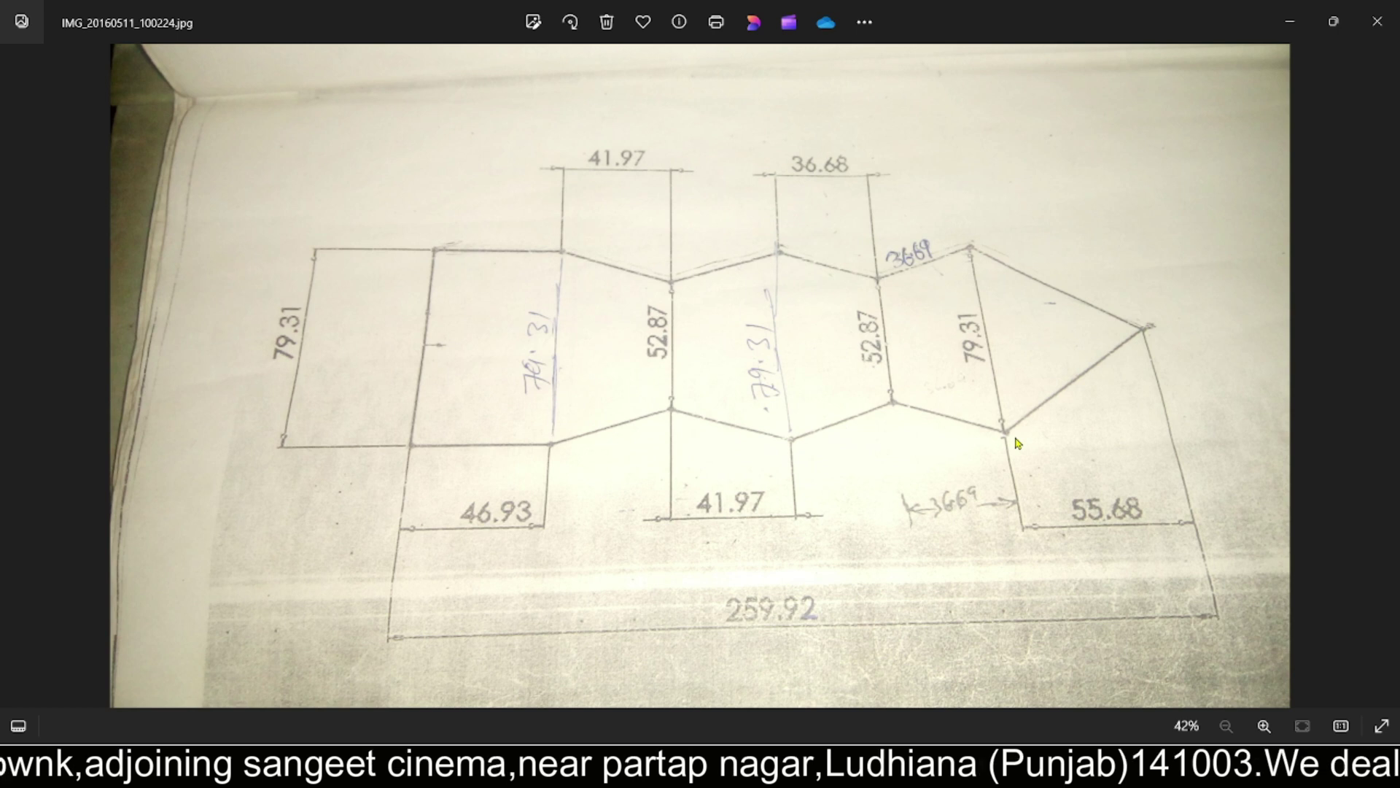
# Glance back at the taper turning drawing, then return to the zig-zag profile drawing.
pyautogui.press('Left')
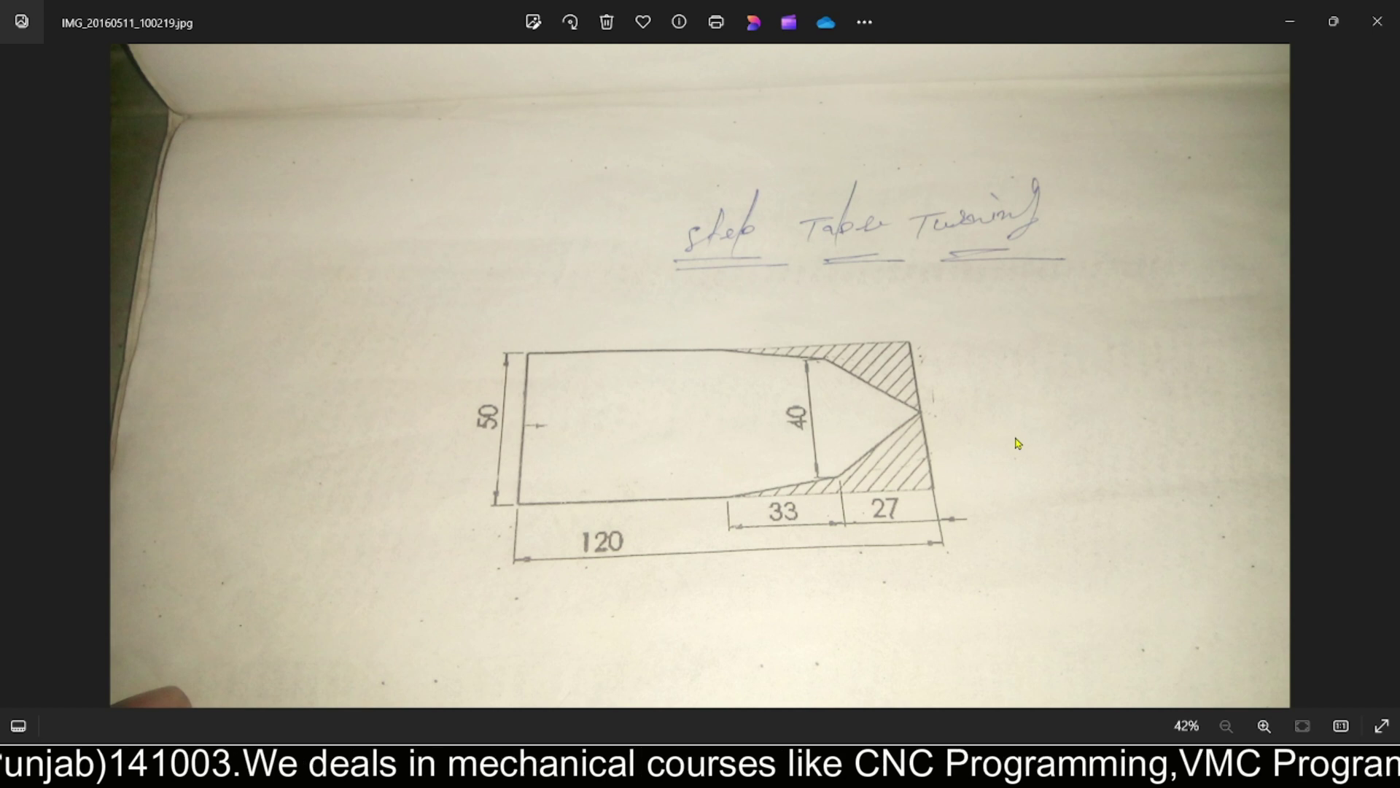
pyautogui.press('Right')
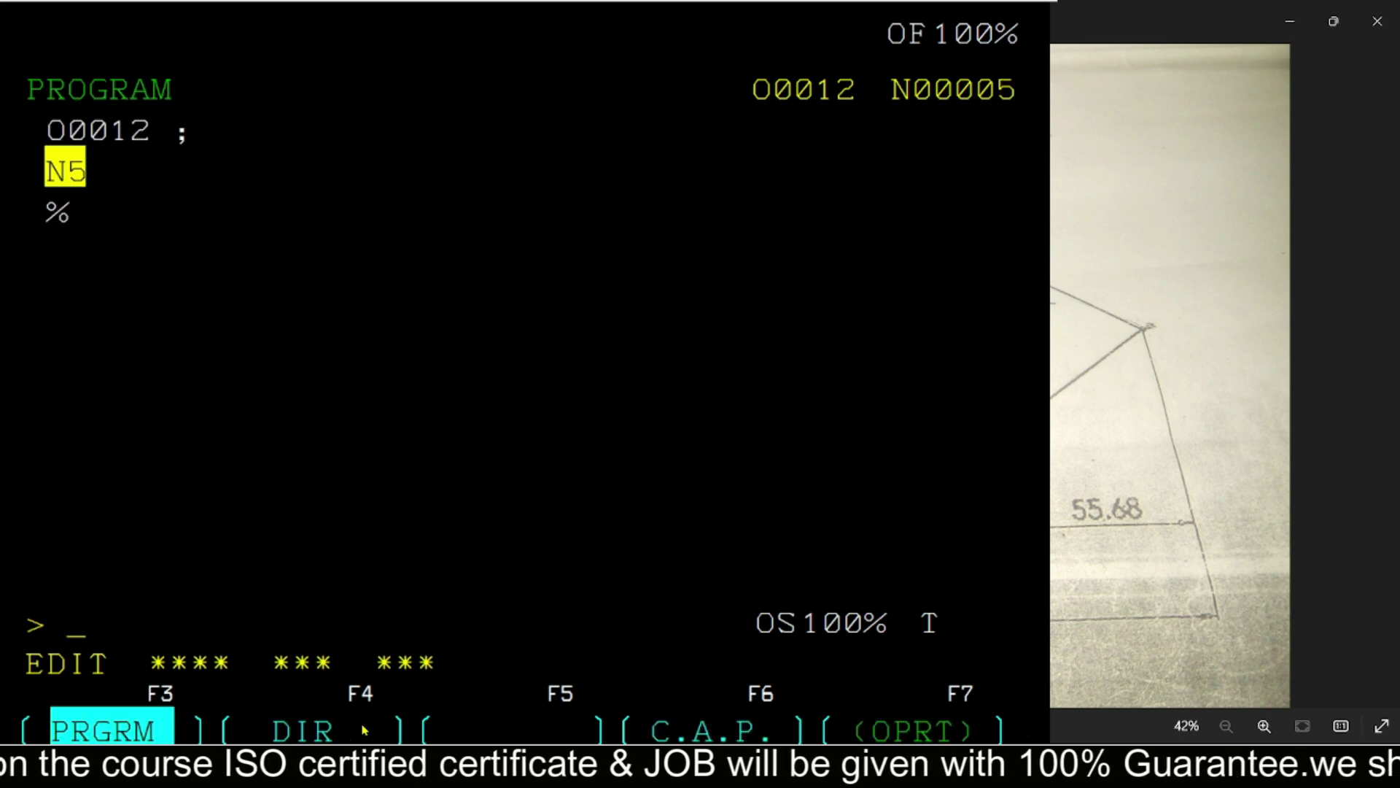
# Insert blocks G28 U0. W0., G92 S2500, T0101 and G96 S150 M04.
pyautogui.write('g28u')
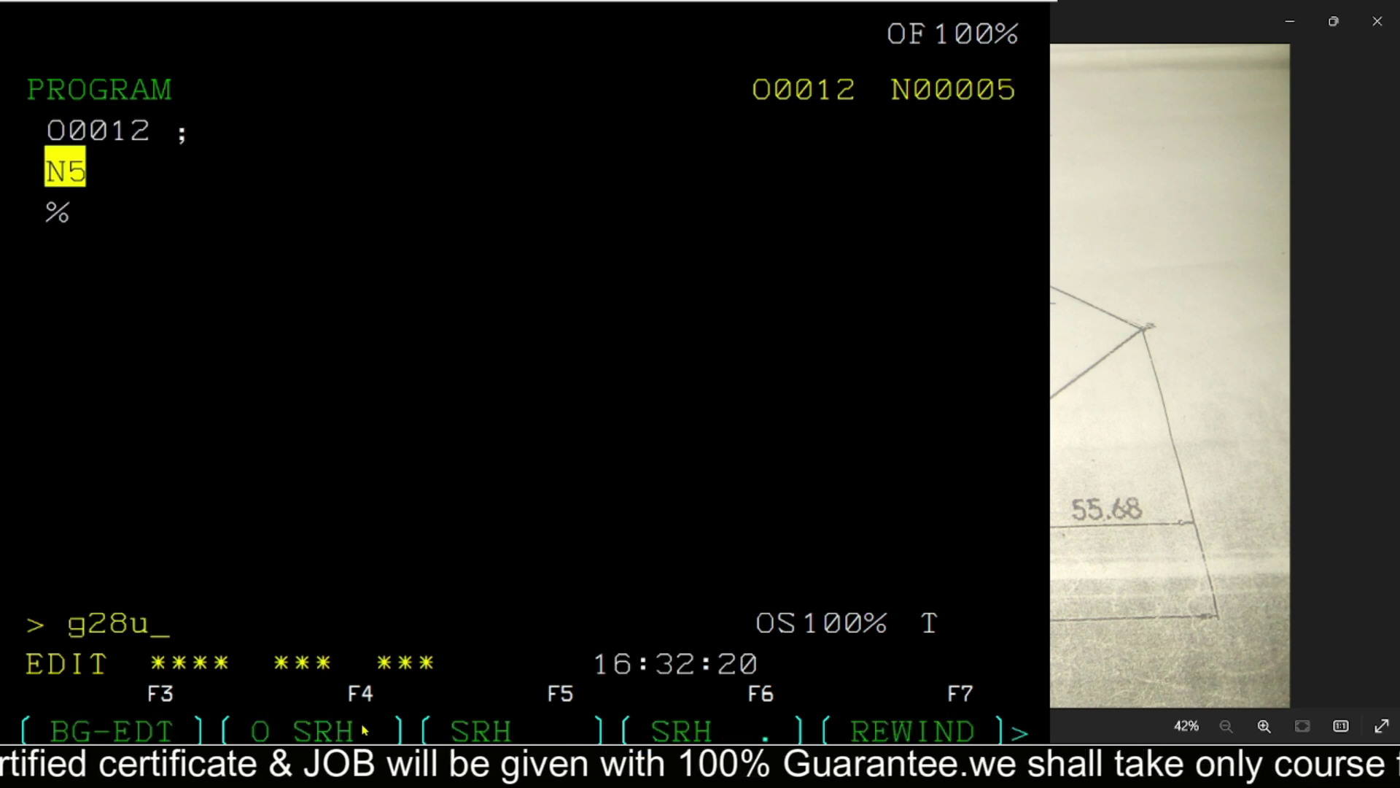
pyautogui.write('0.w')
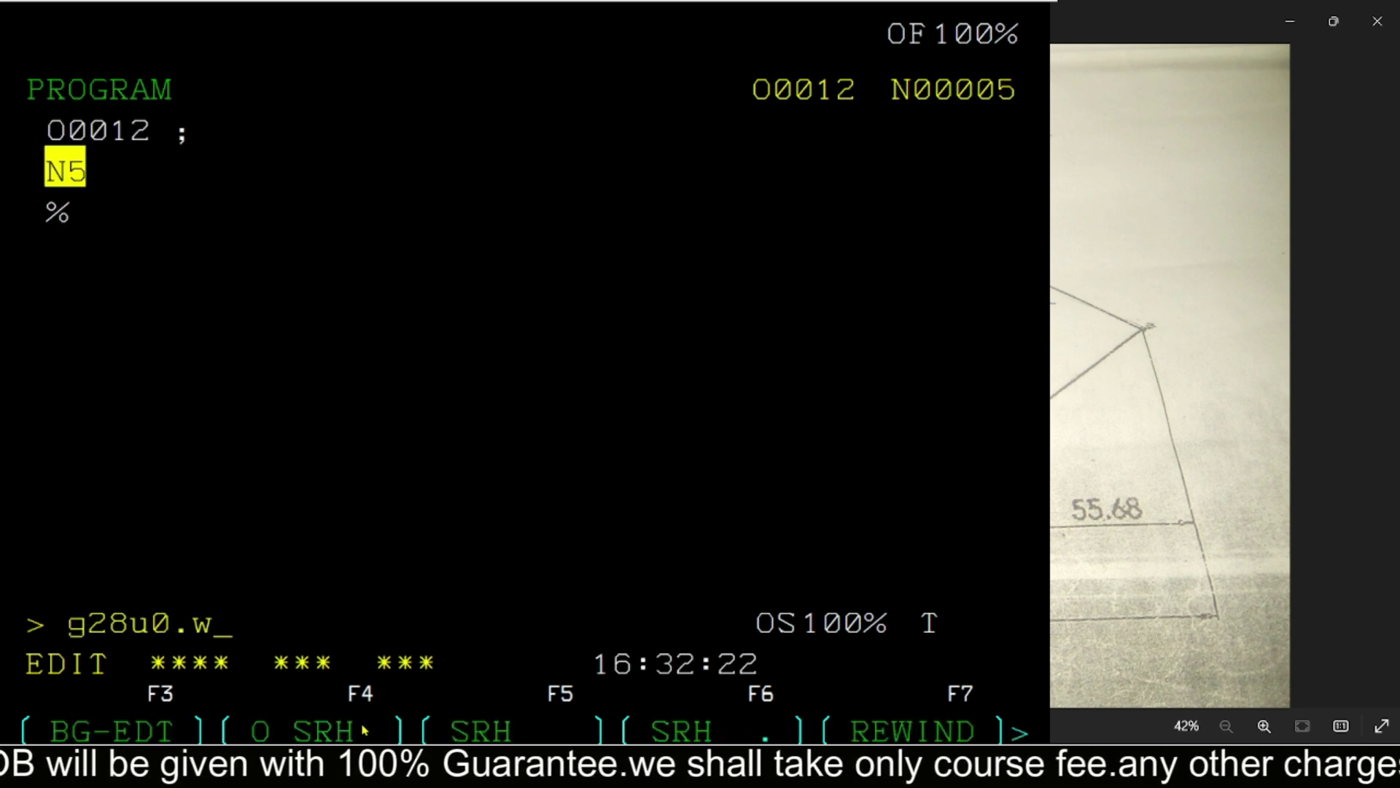
pyautogui.write('0.')
pyautogui.press('Insert')
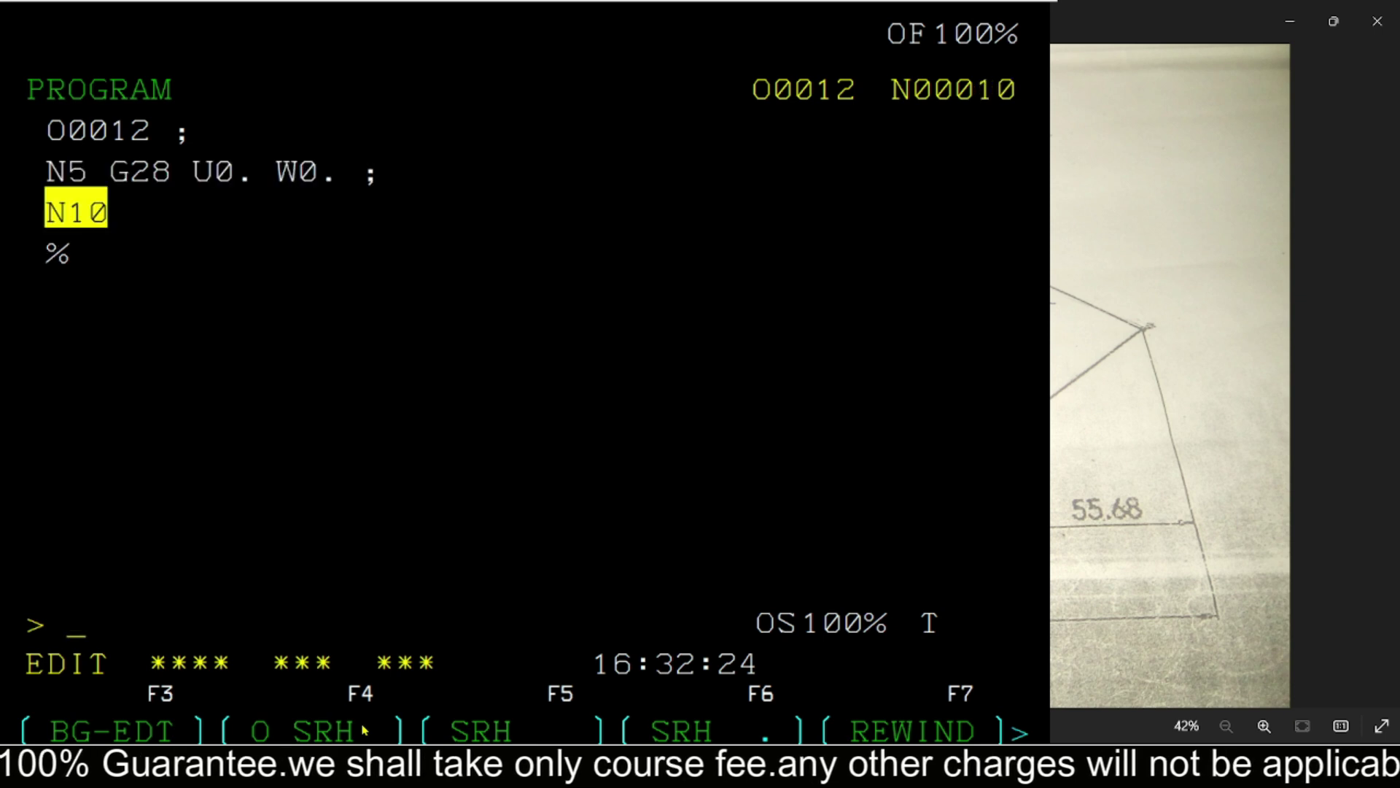
pyautogui.write('g92s')
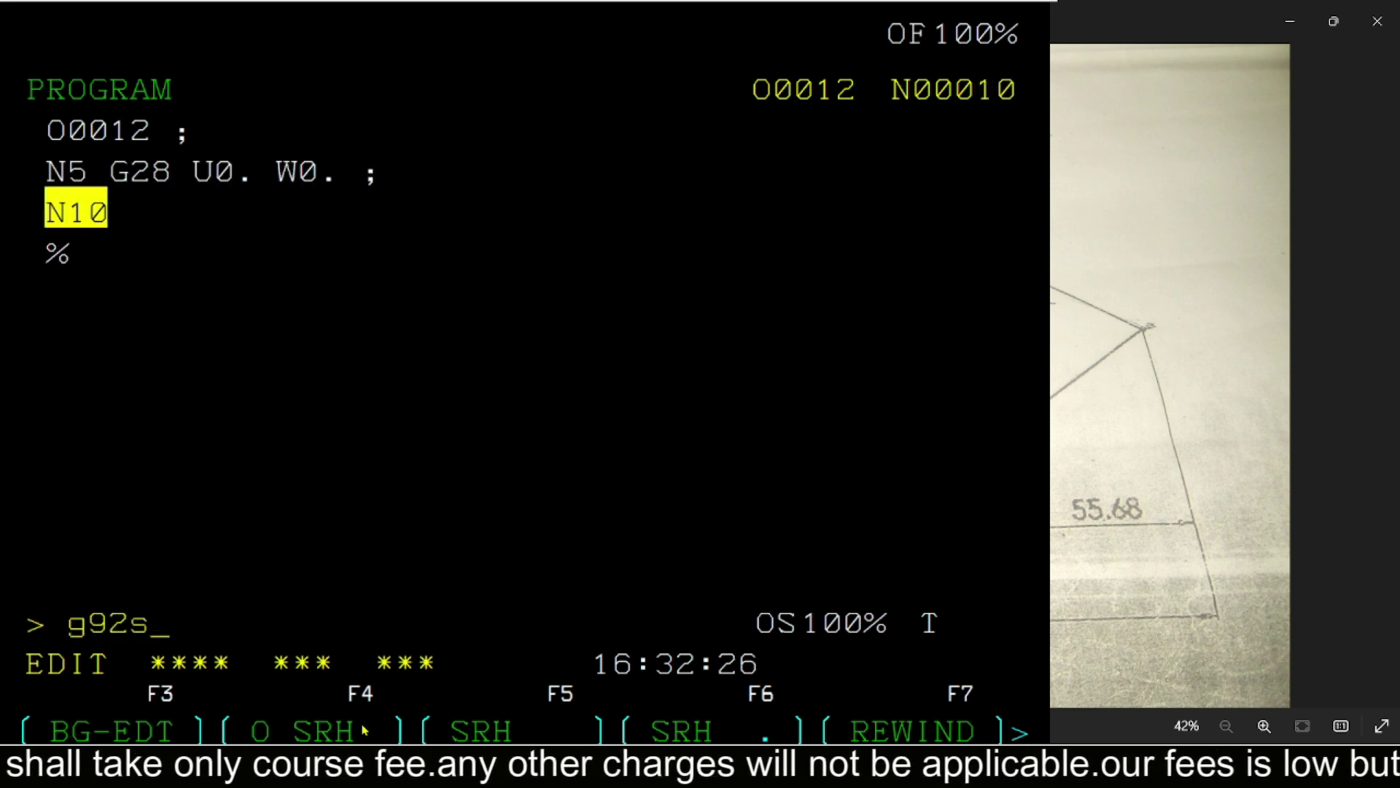
pyautogui.write('2500')
pyautogui.press('Insert')
pyautogui.write('t01')
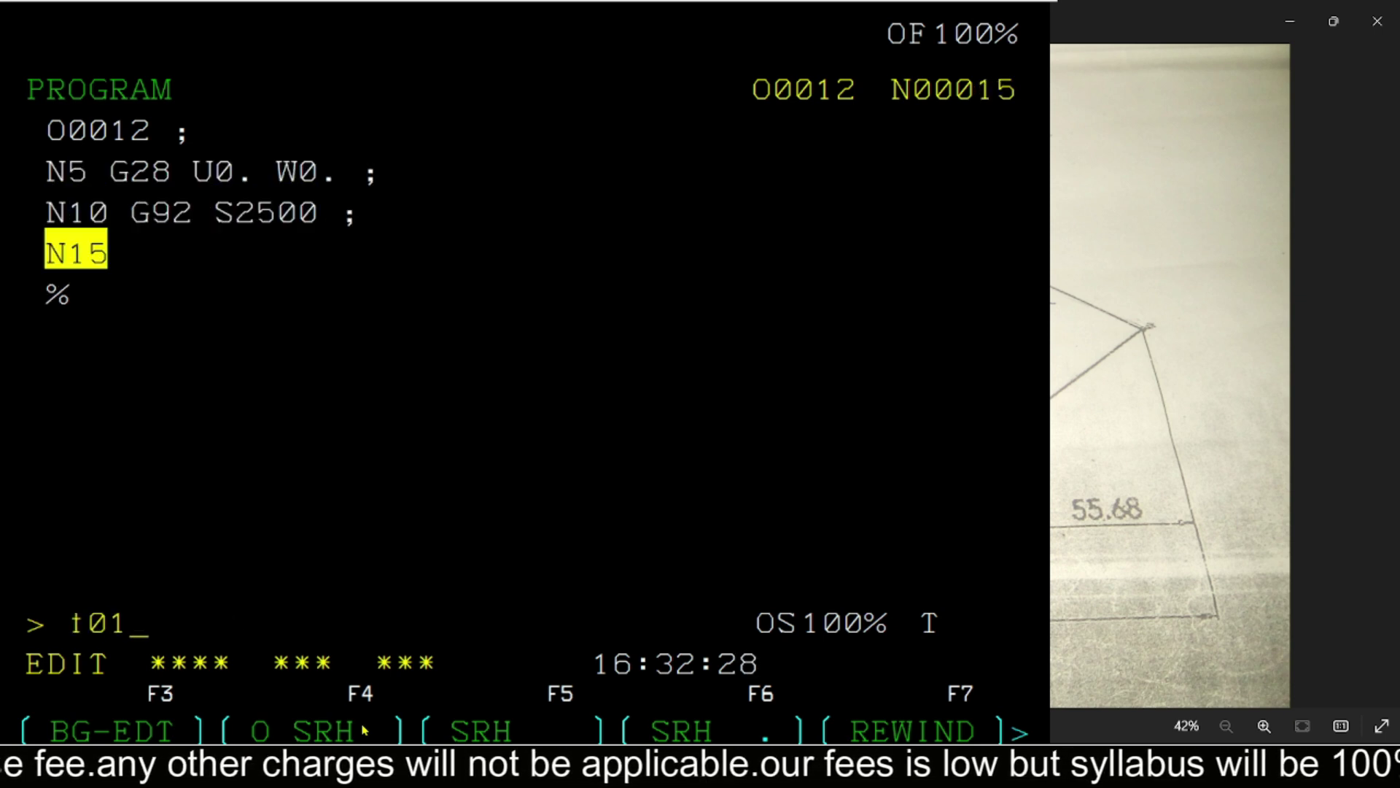
pyautogui.write('01')
pyautogui.press('Insert')
pyautogui.write('g96')
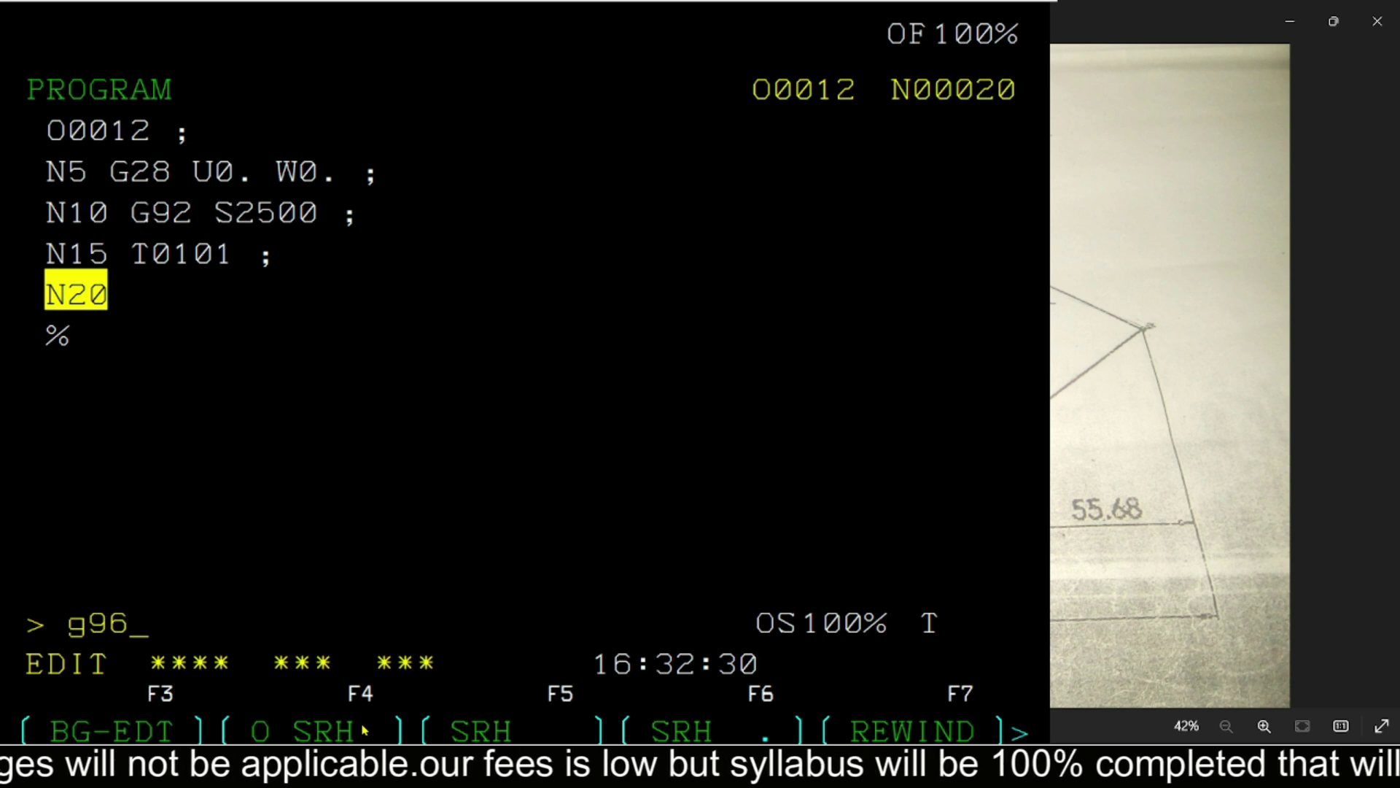
pyautogui.write('s150m04')
pyautogui.press('Insert')
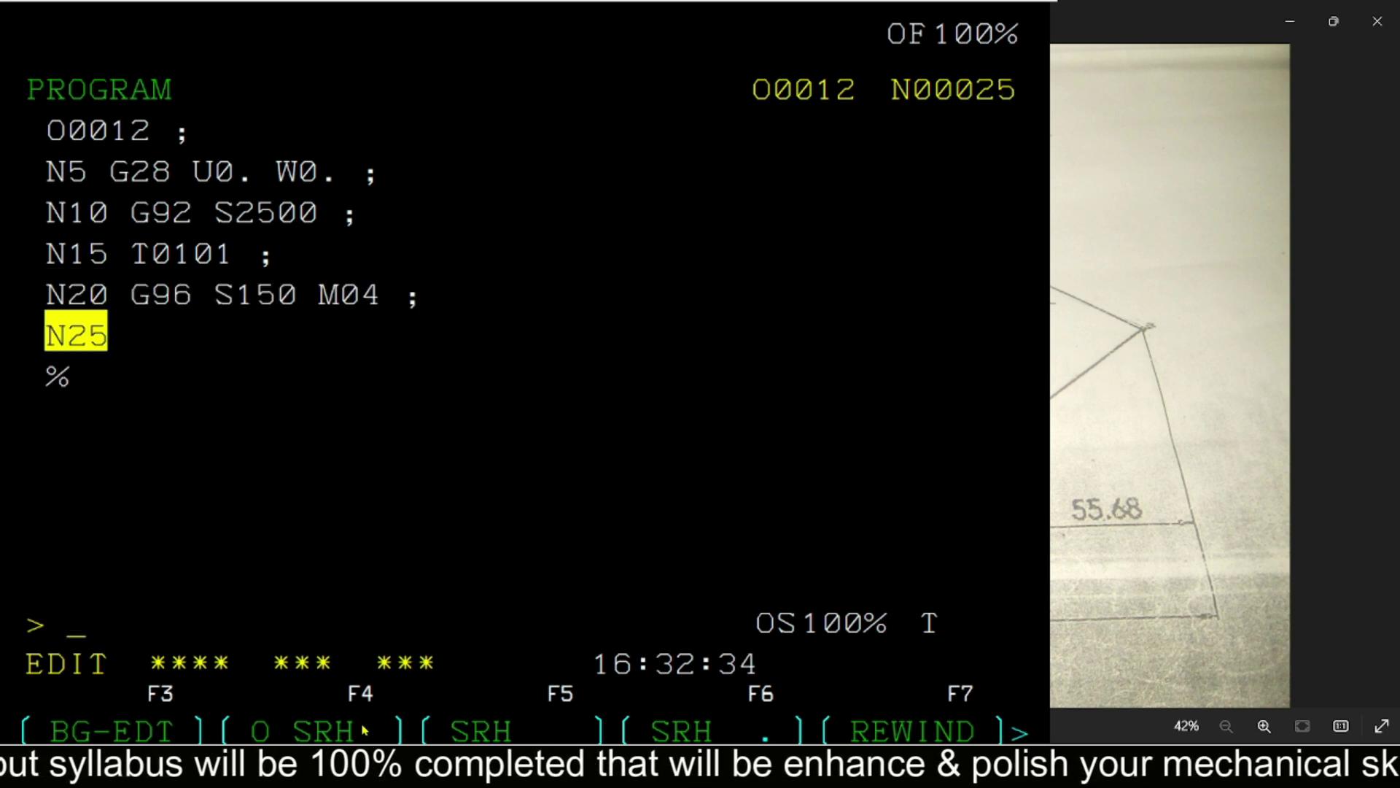
# Add block N25 G00 X81.93 Z2. M08 and begin G73 U1. R1. for N30.
pyautogui.write('g00x')
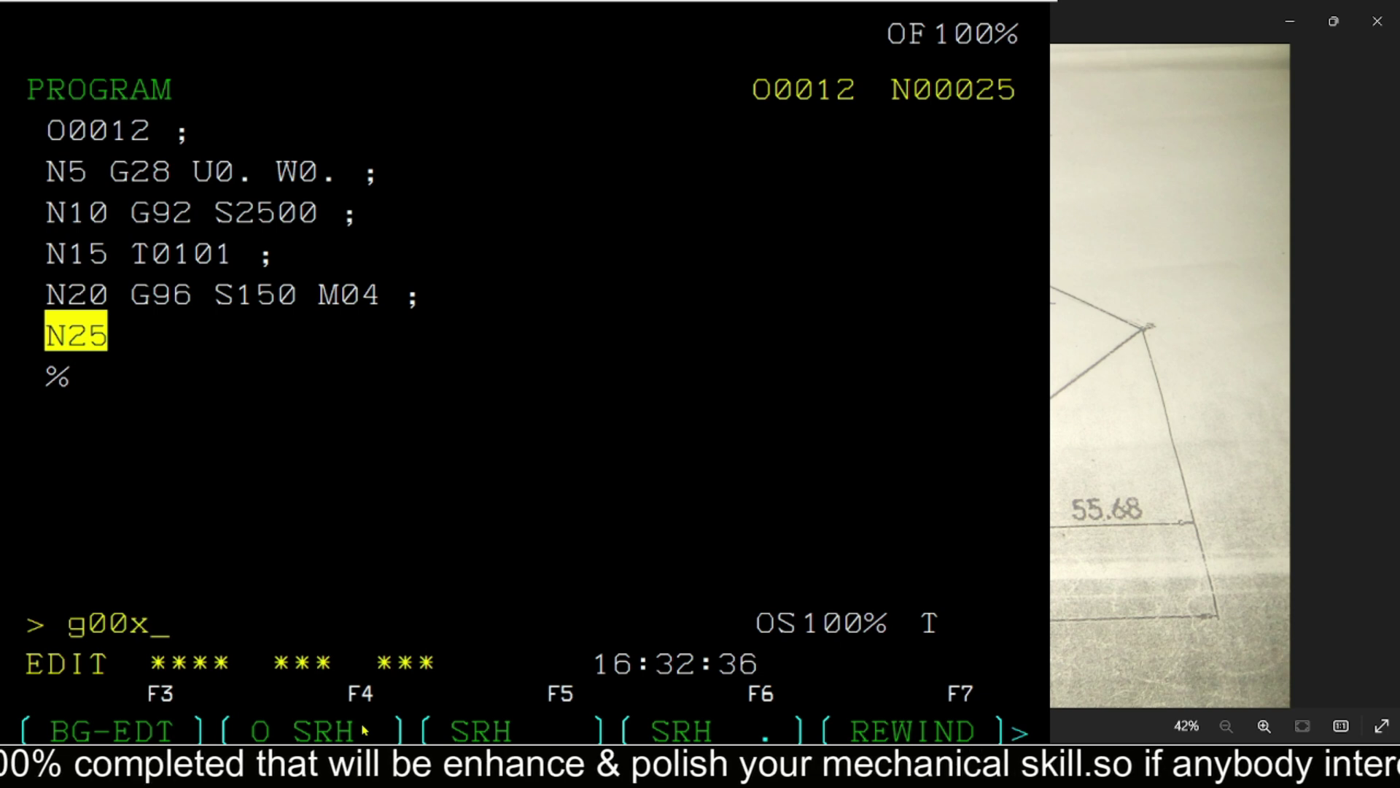
pyautogui.write('8')
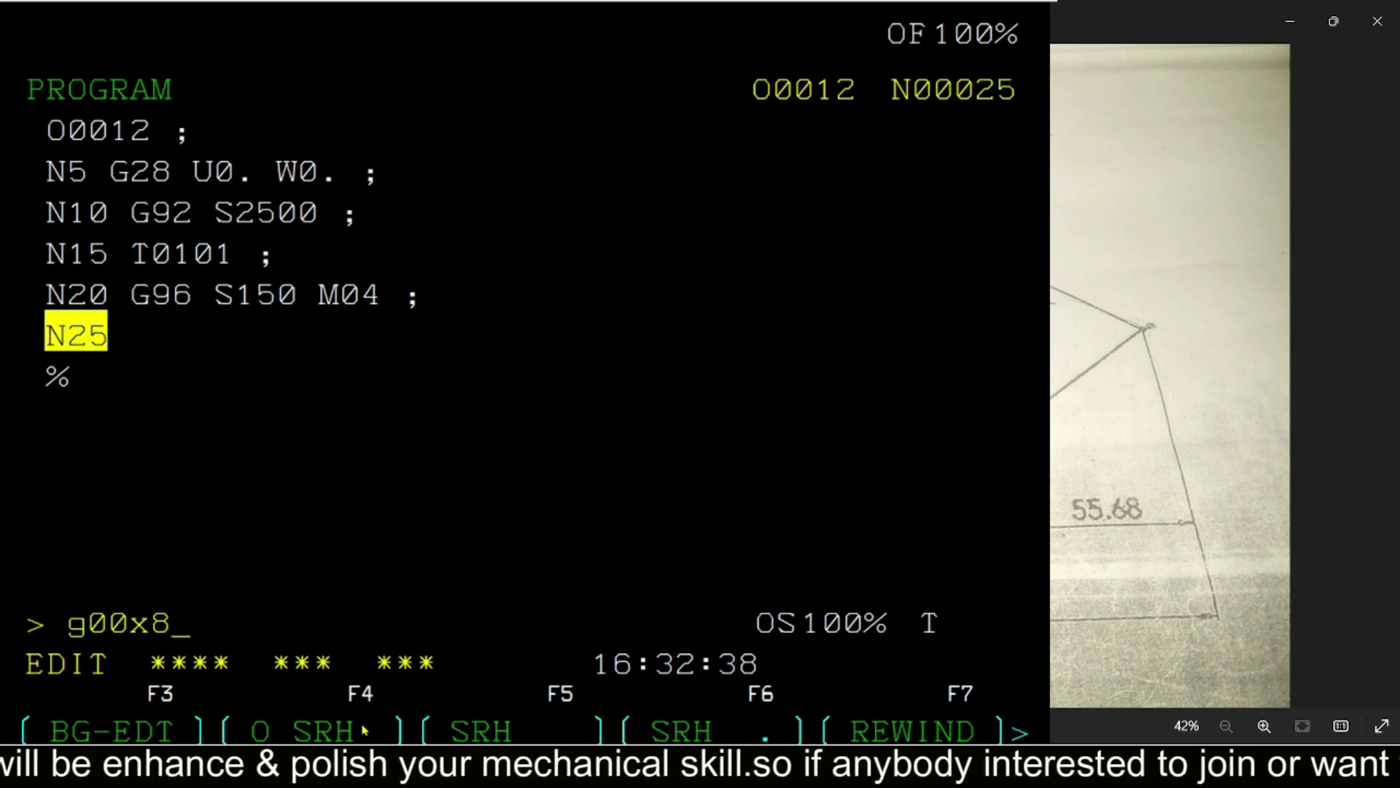
pyautogui.write('1.93')
pyautogui.press('Insert')
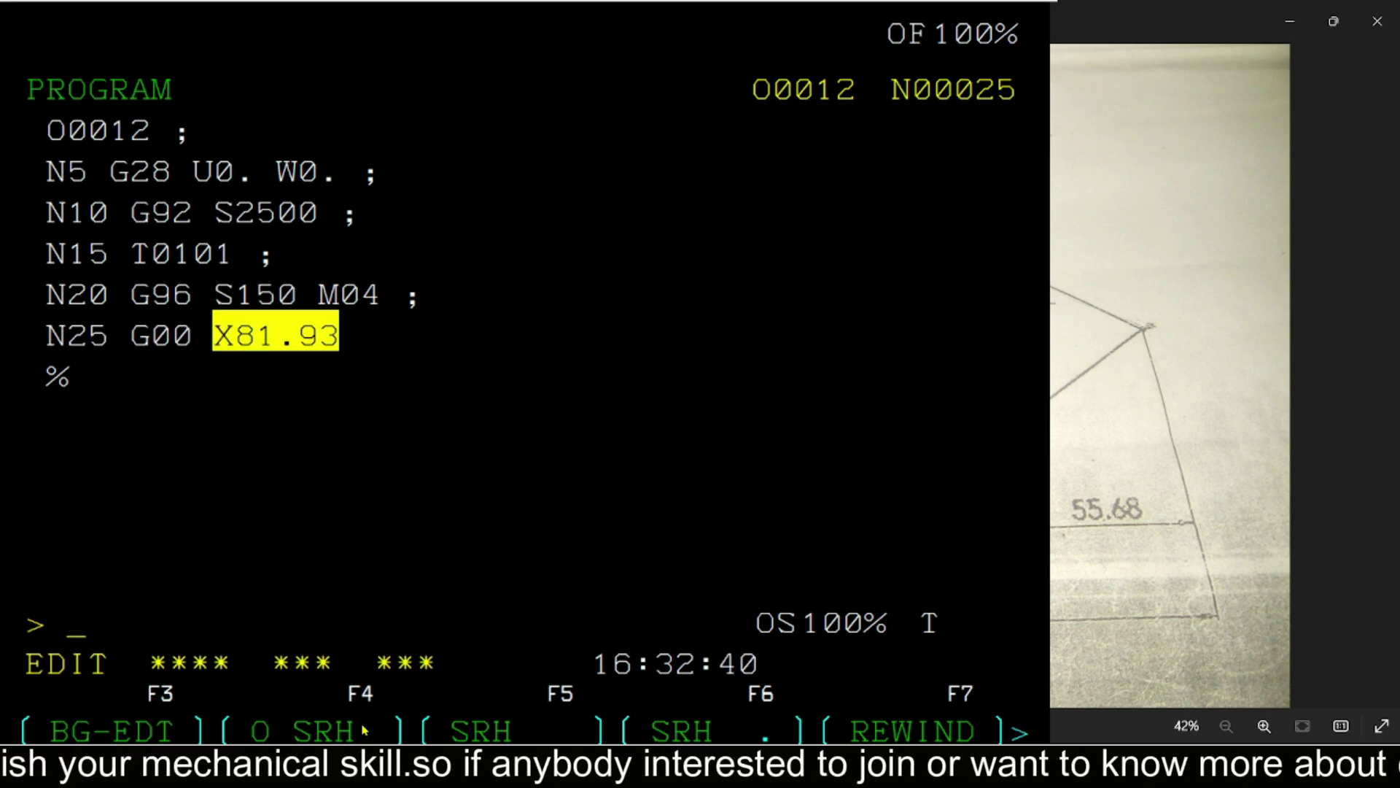
pyautogui.write('z2')
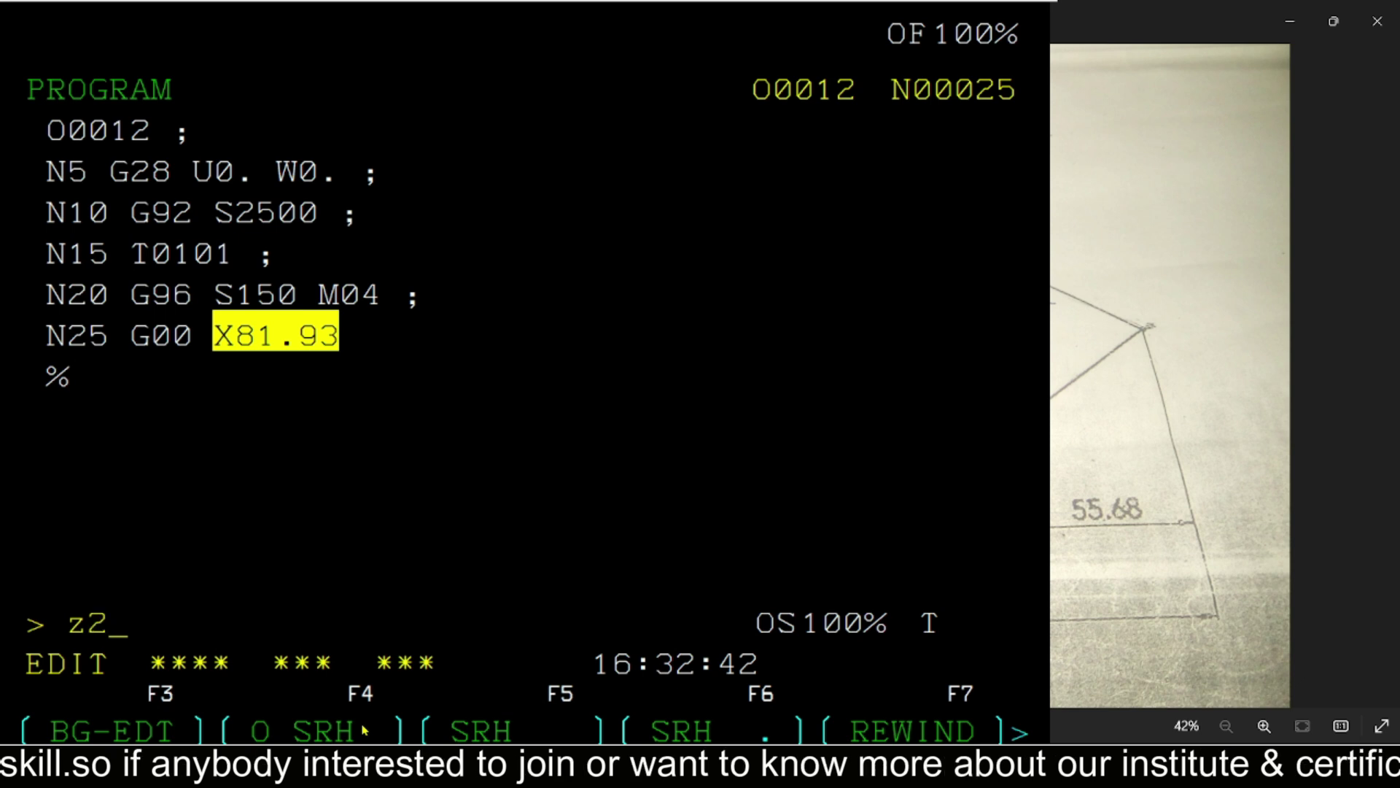
pyautogui.write('.m0')
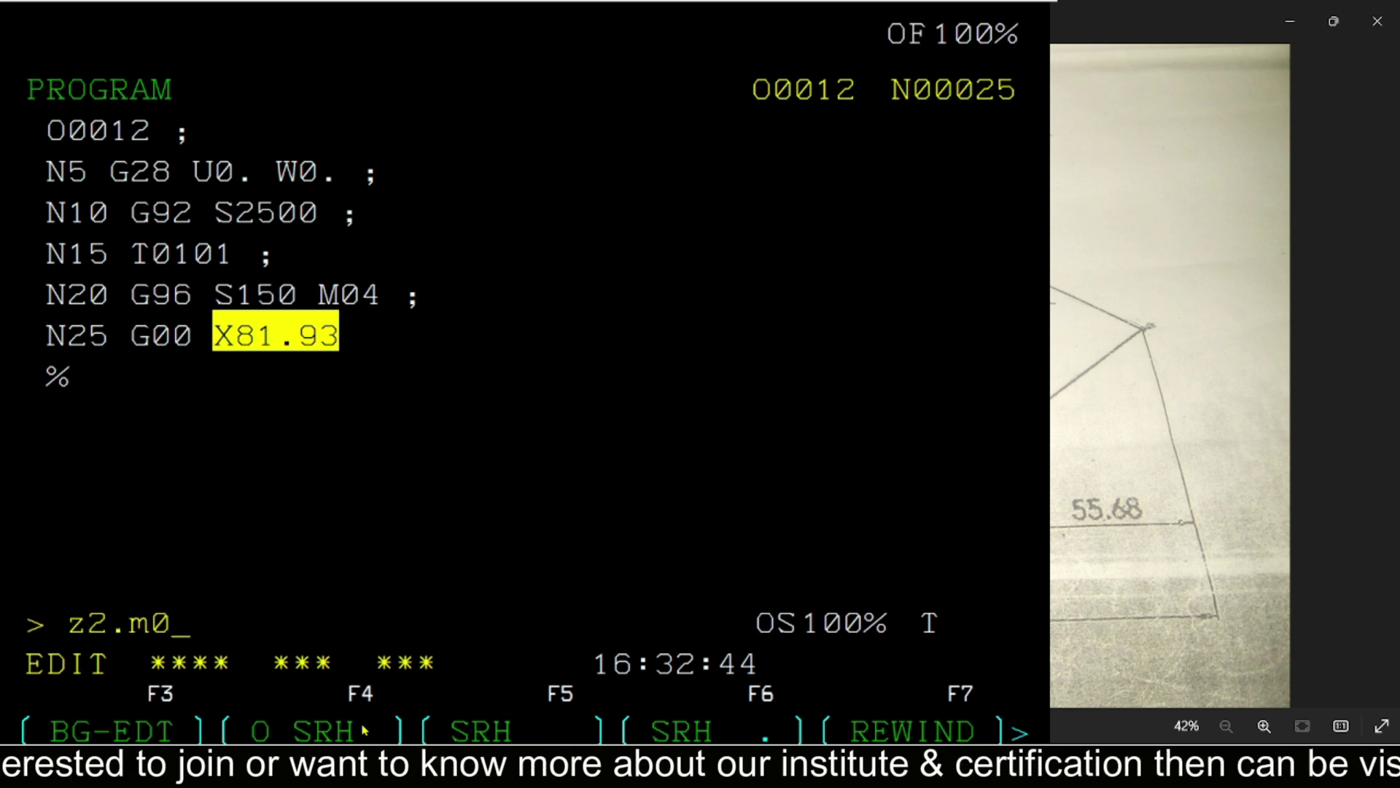
pyautogui.write('8')
pyautogui.press('Insert')
pyautogui.press(';')
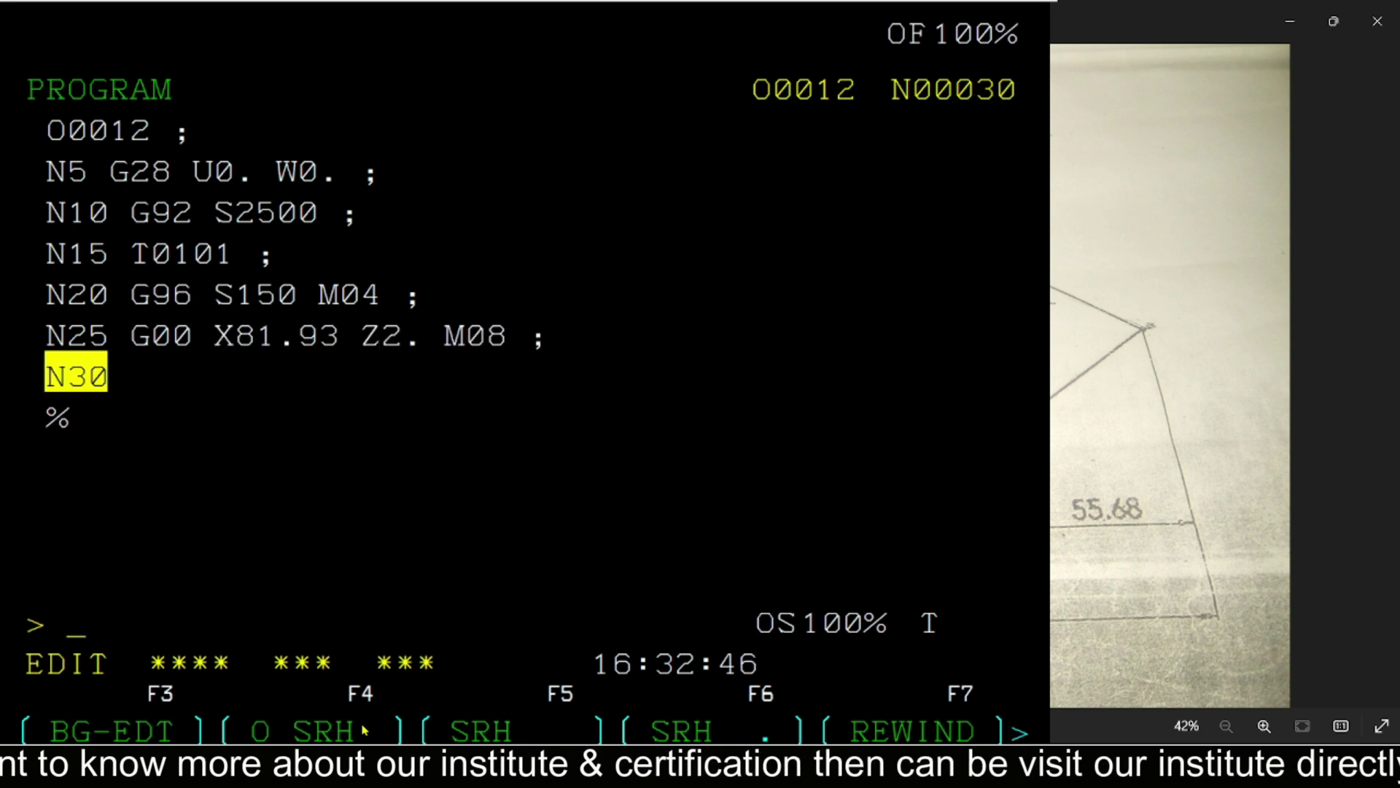
pyautogui.write('g73u1.')
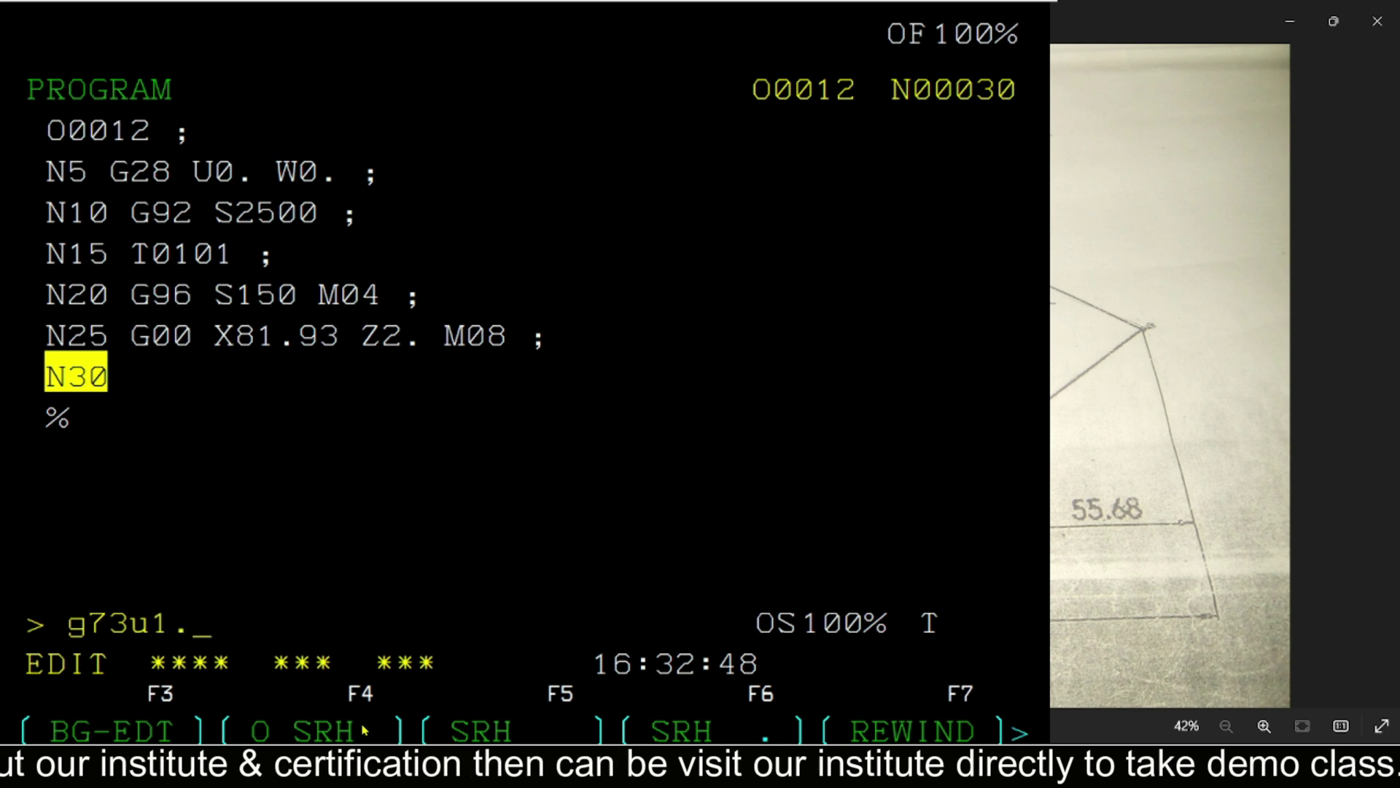
pyautogui.write('r1.')
# Complete the G73 cycle blocks: N30 U1. R1. and N35 P40 Q F0.02.
pyautogui.press(';')
pyautogui.press('Insert')
pyautogui.write('g')
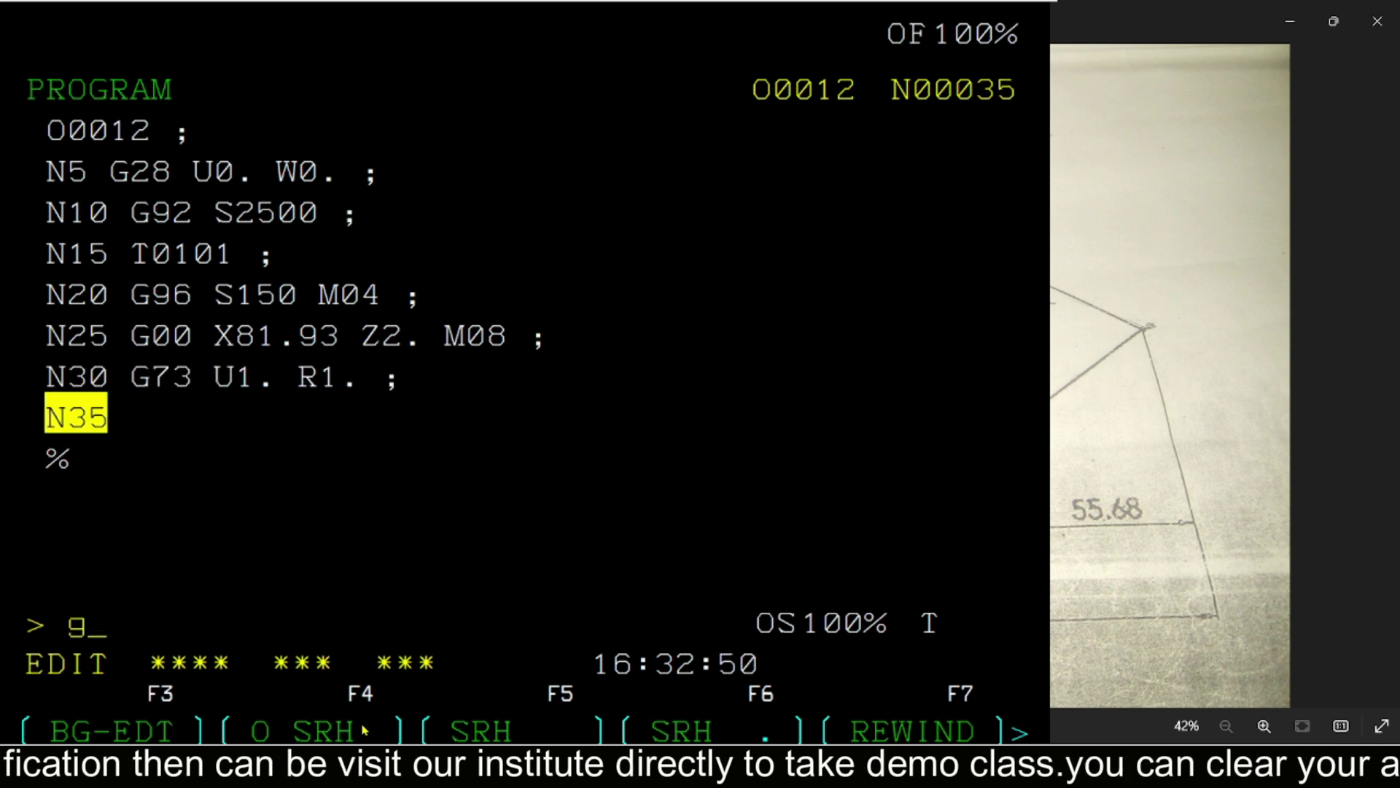
pyautogui.write('73p40')
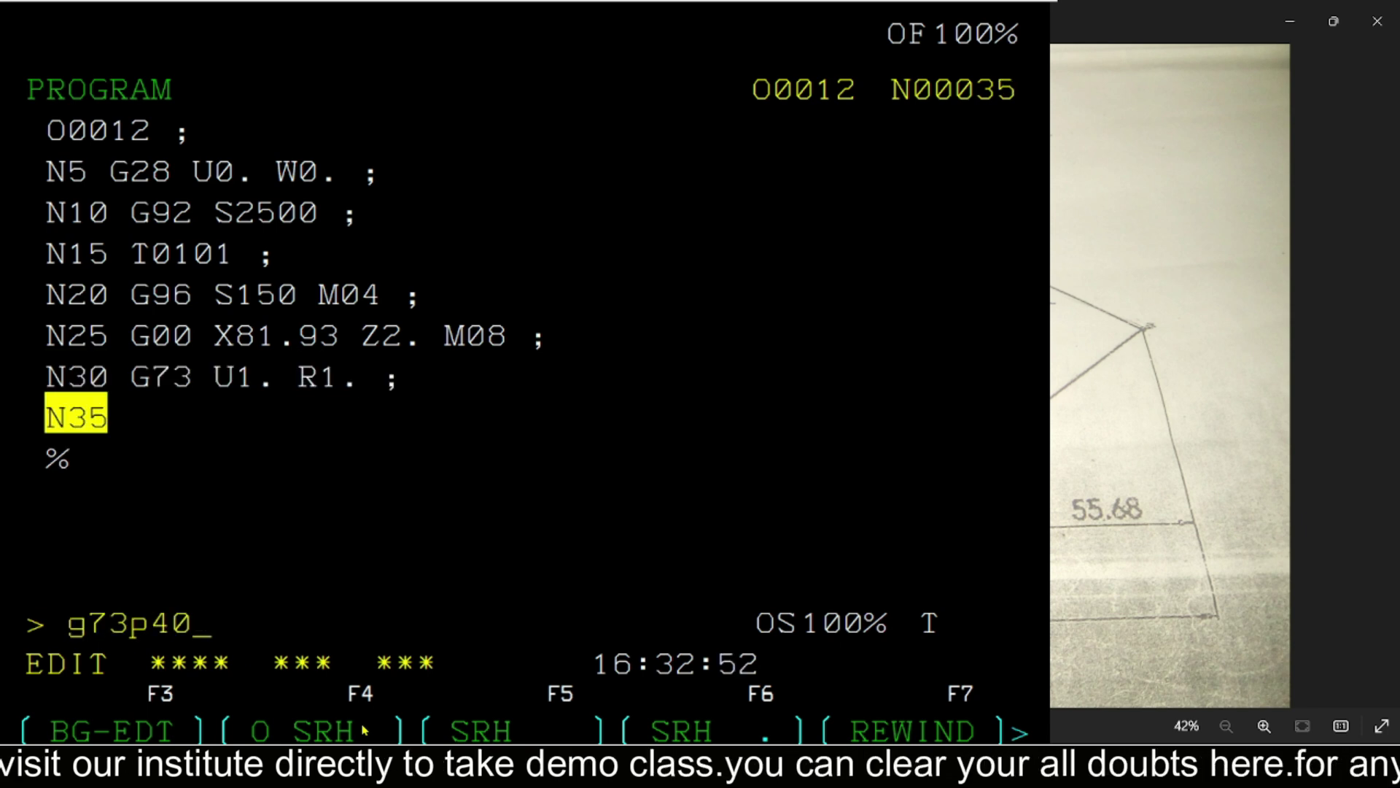
pyautogui.write('qf0.02')
pyautogui.press('Insert')
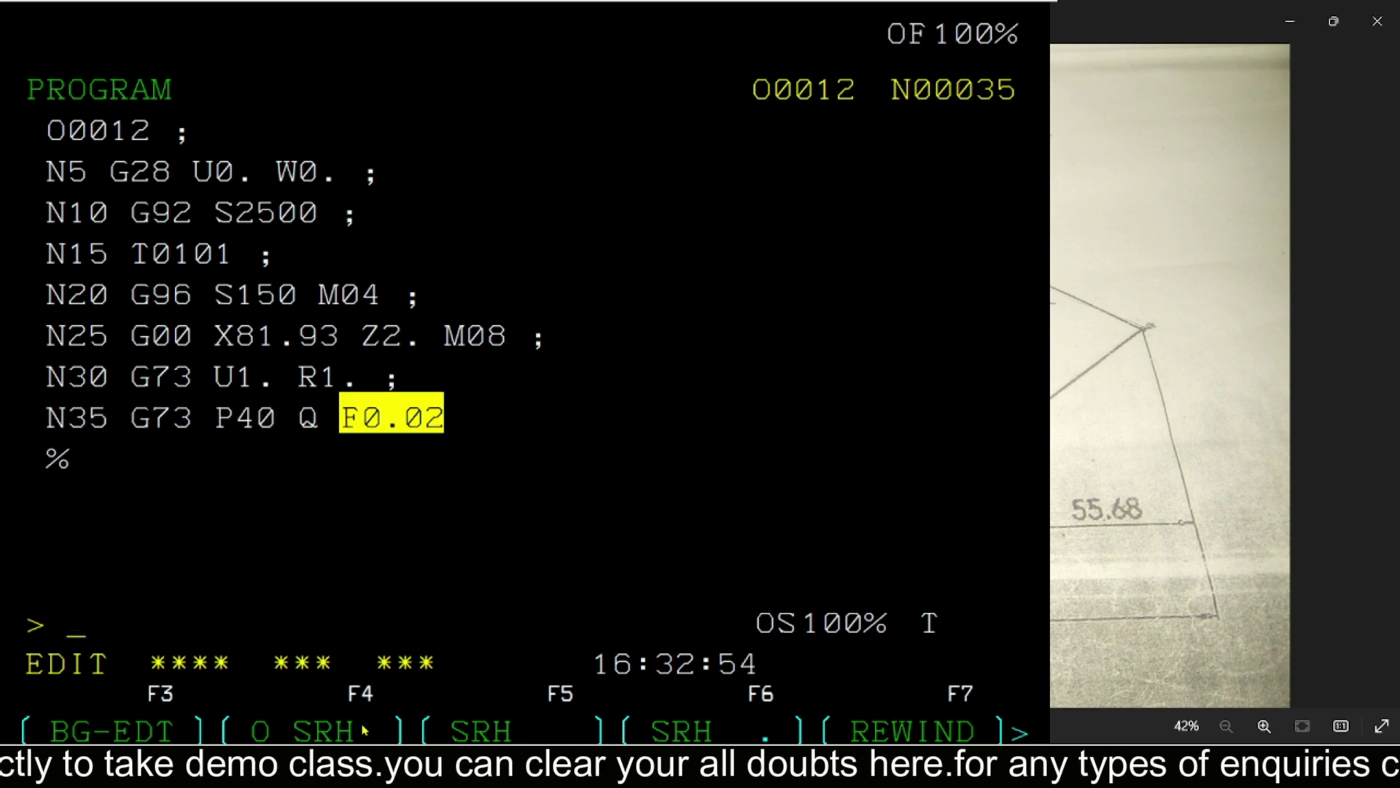
pyautogui.press(';')
pyautogui.press('Insert')
# Add profile blocks N40 G01 X0. Z0. and N45 X79.31 Z-55.68.
pyautogui.write('g01')
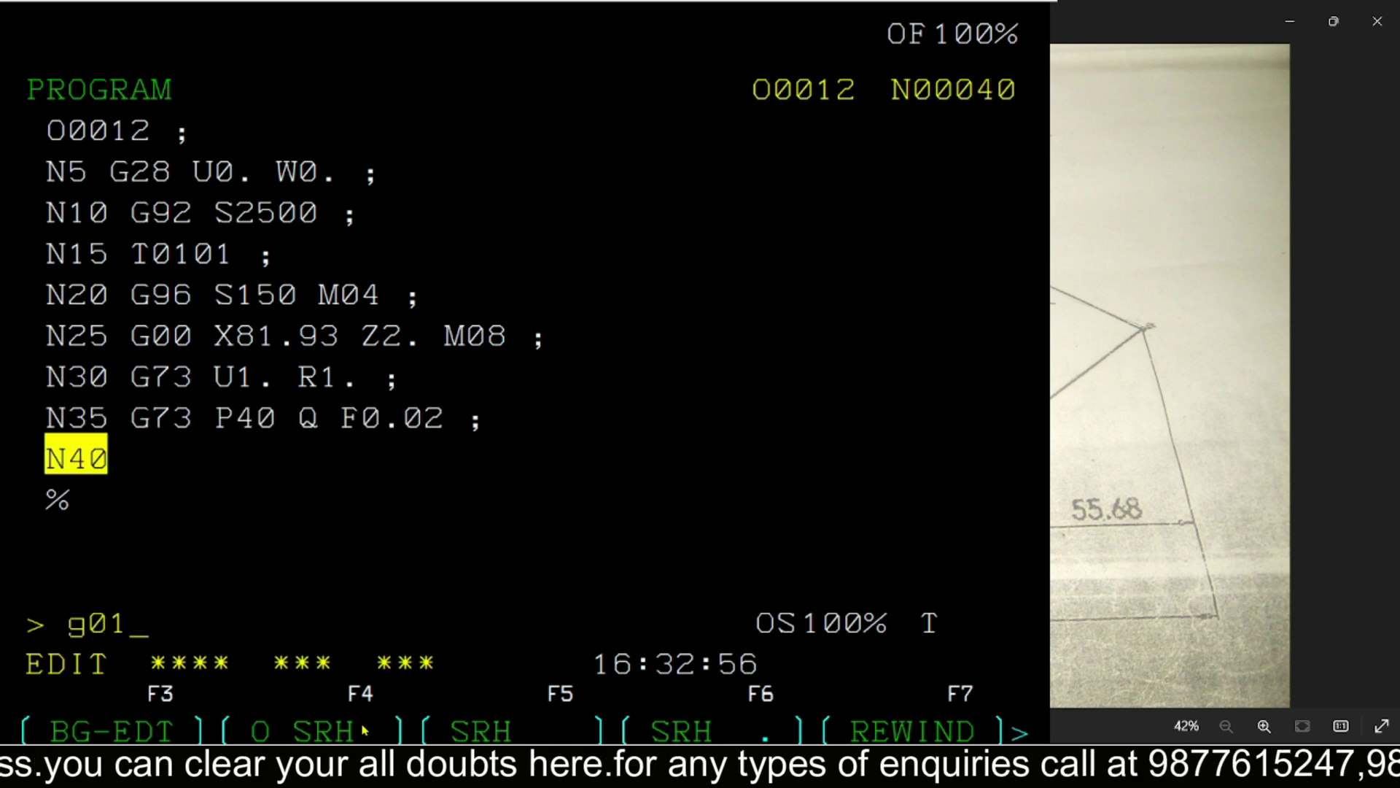
pyautogui.write('x0.z0.')
pyautogui.press('Insert')
pyautogui.press(';')
pyautogui.press('Insert')
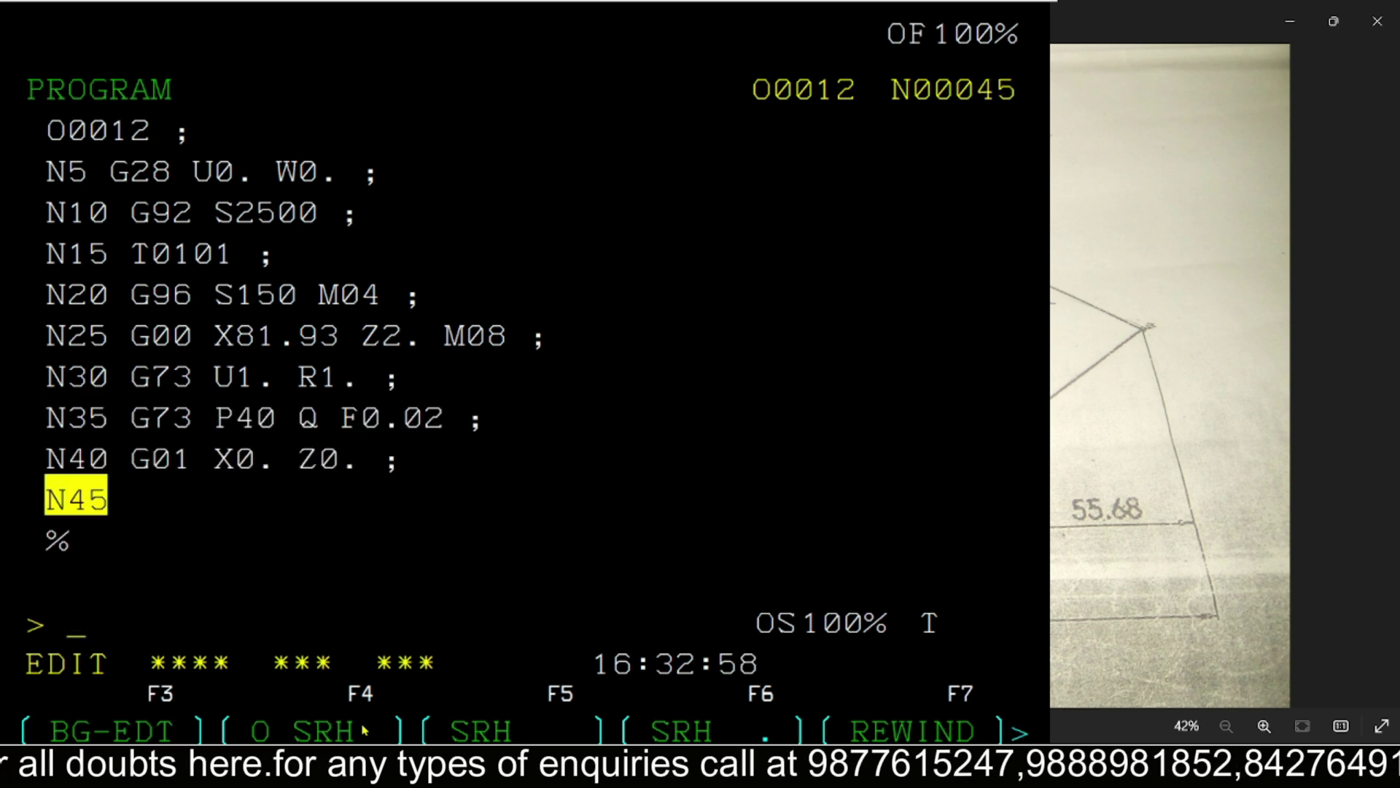
pyautogui.write('x79')
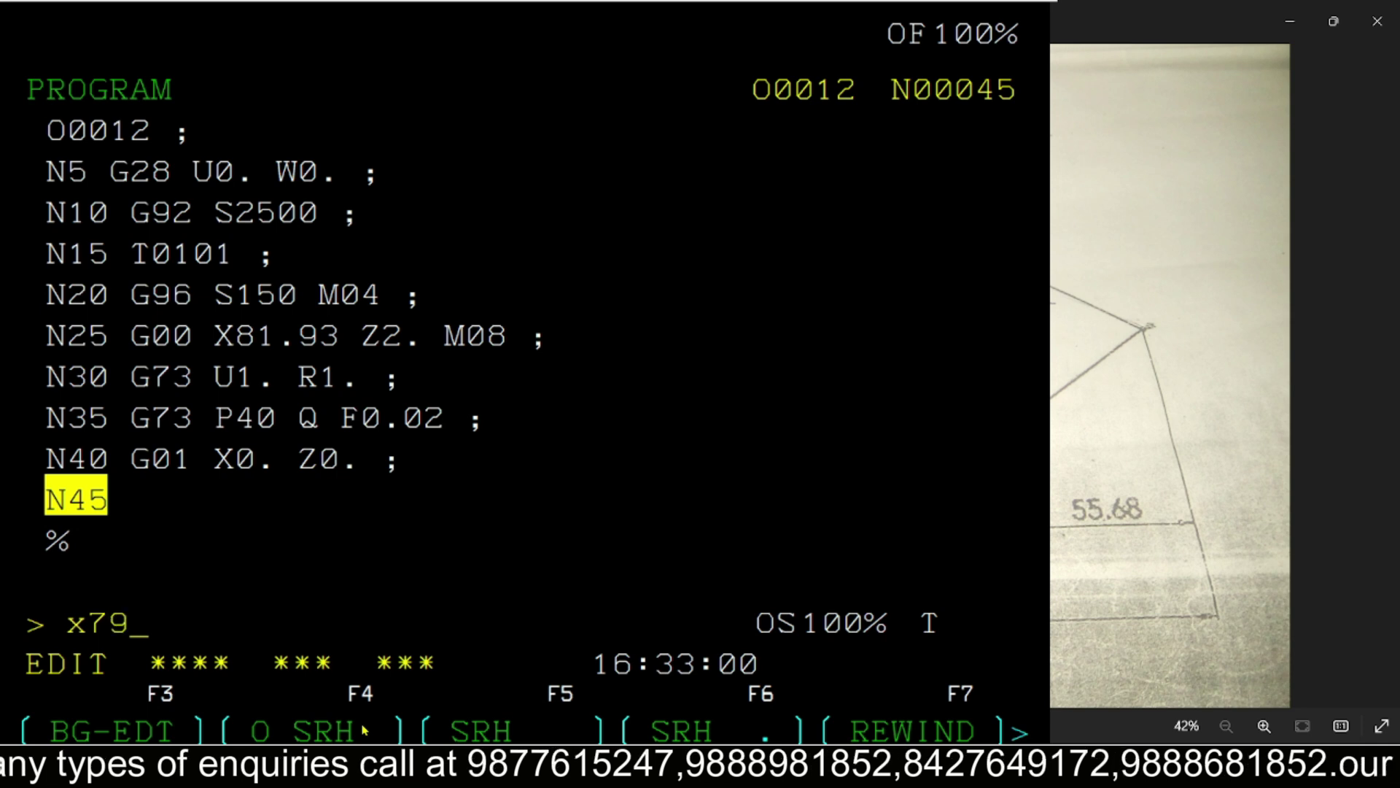
pyautogui.write('.31')
pyautogui.press('Insert')
pyautogui.write('z')
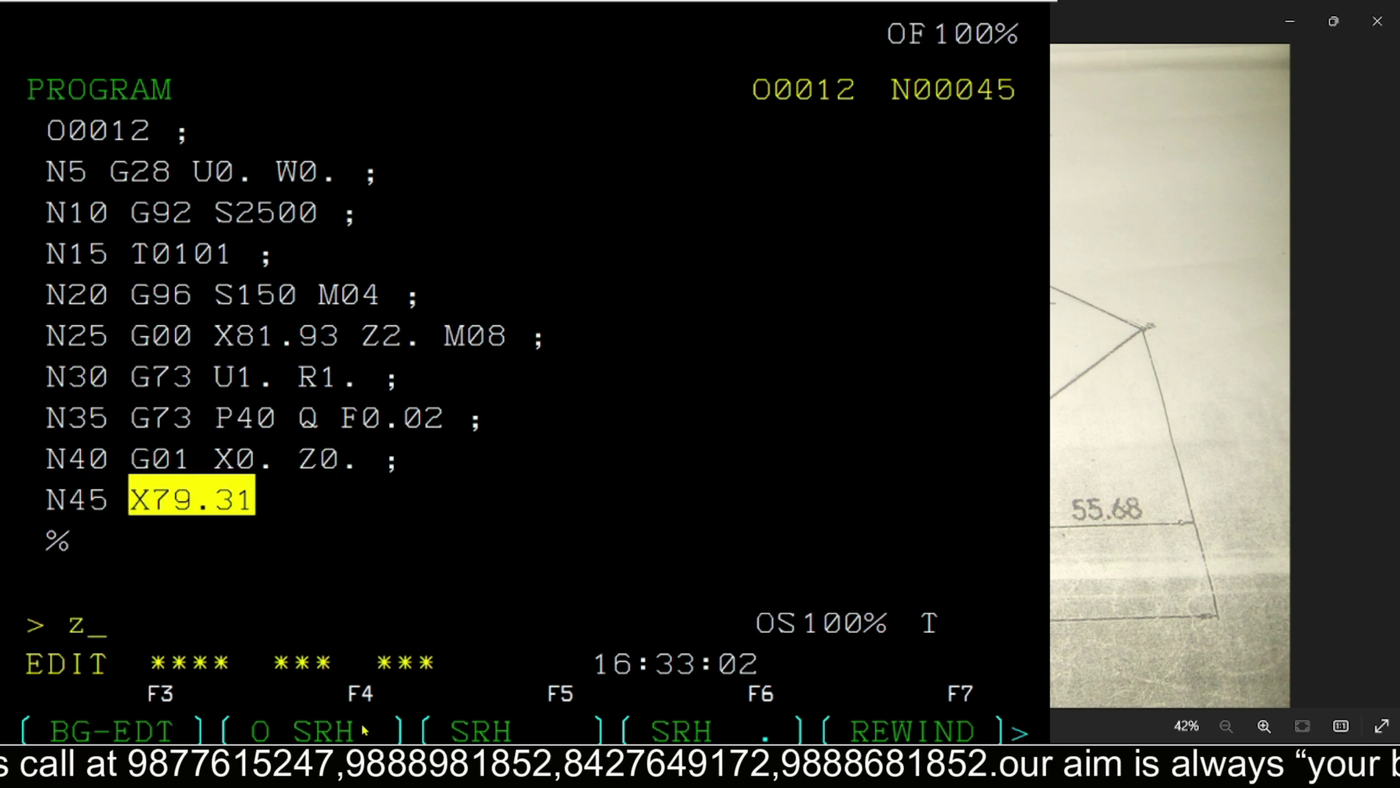
pyautogui.write('-55.')
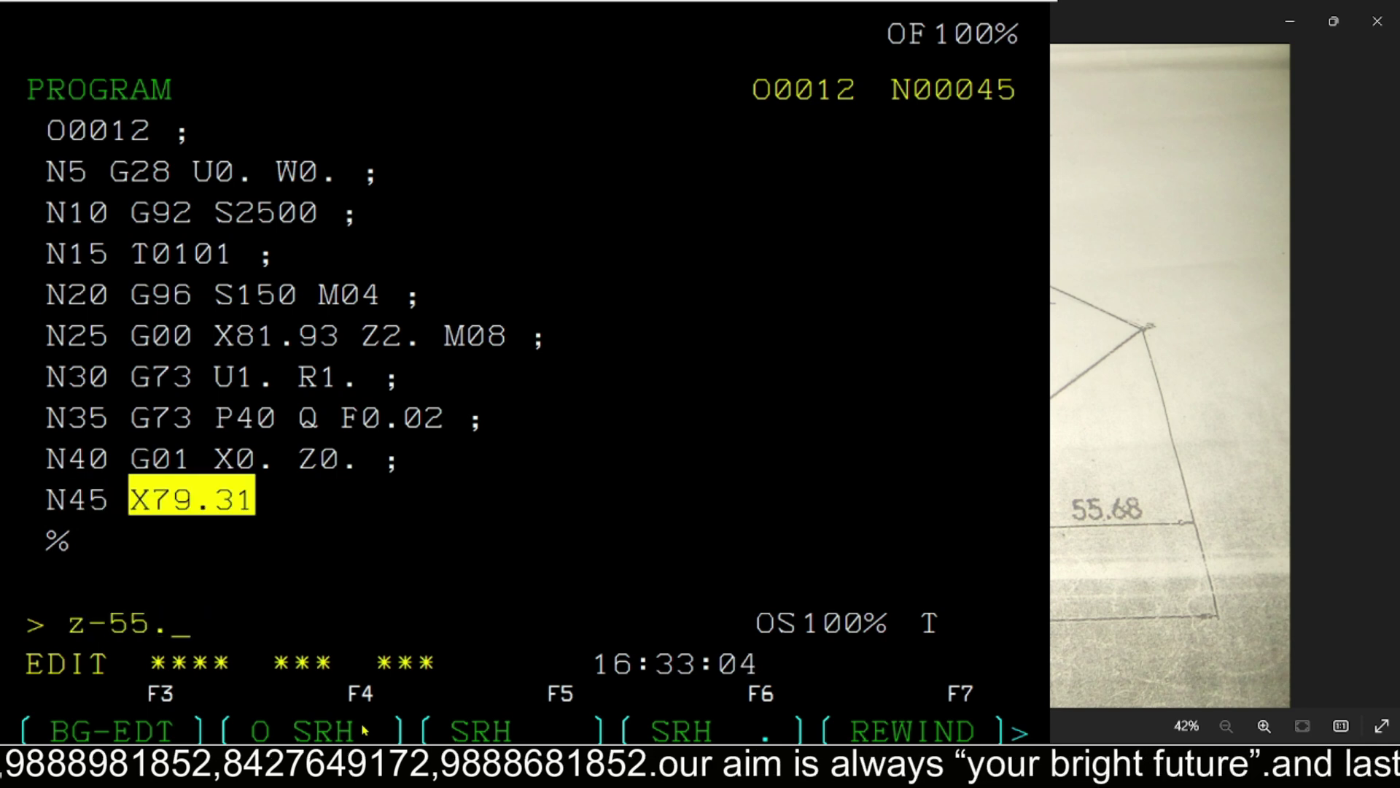
pyautogui.write('68')
pyautogui.press('Insert')
pyautogui.press('Return')
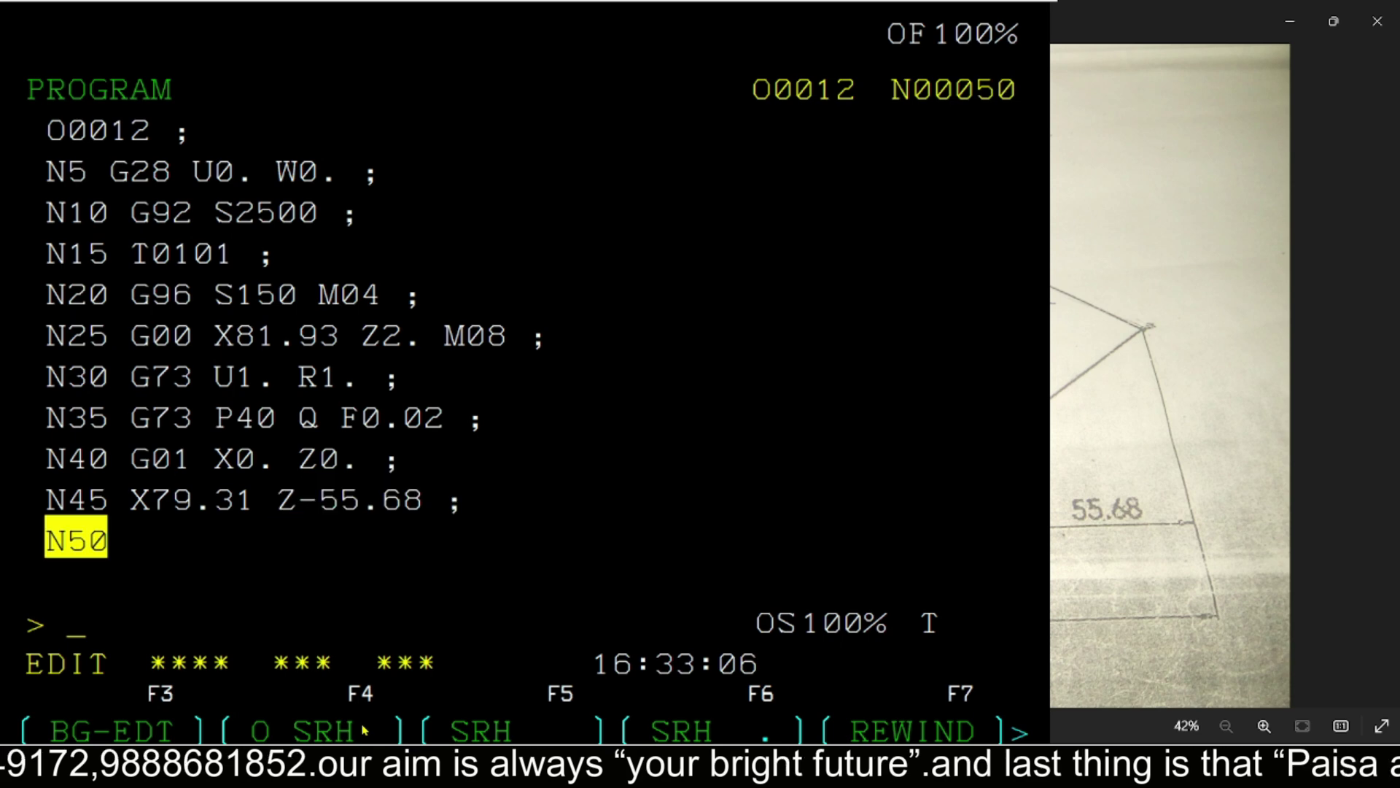
pyautogui.write('x52.')
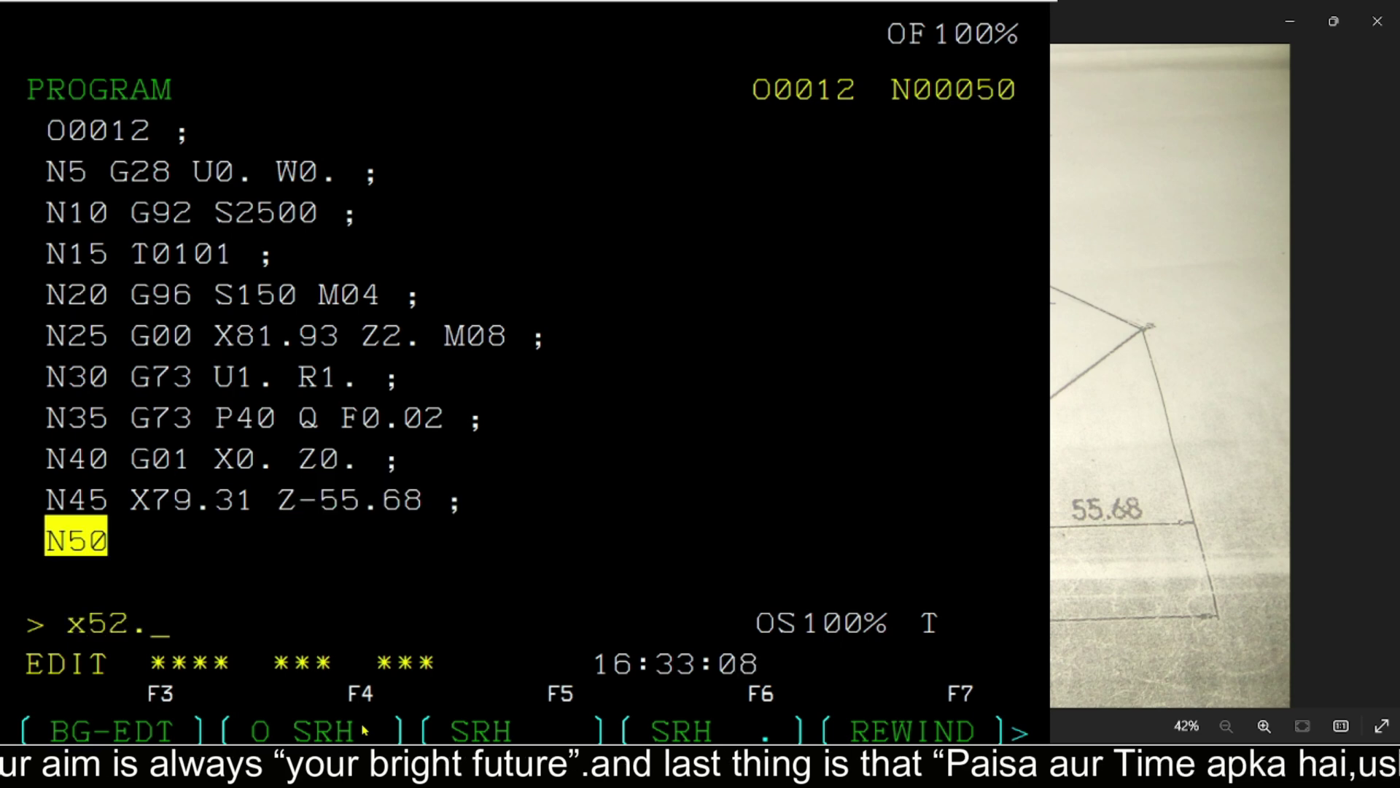
pyautogui.write('87')
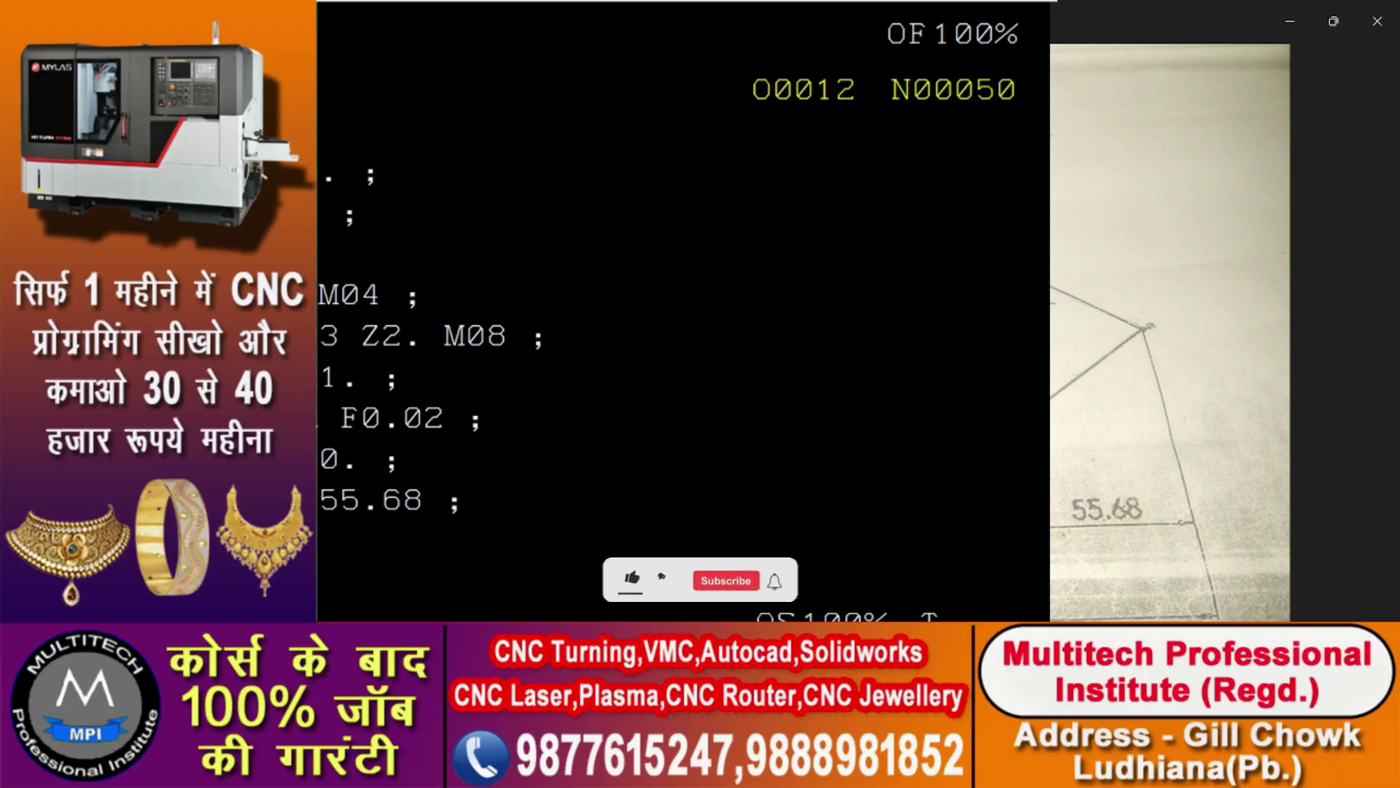
# Enter Z-92.37 into block N50 and close the block.
pyautogui.press('Insert')
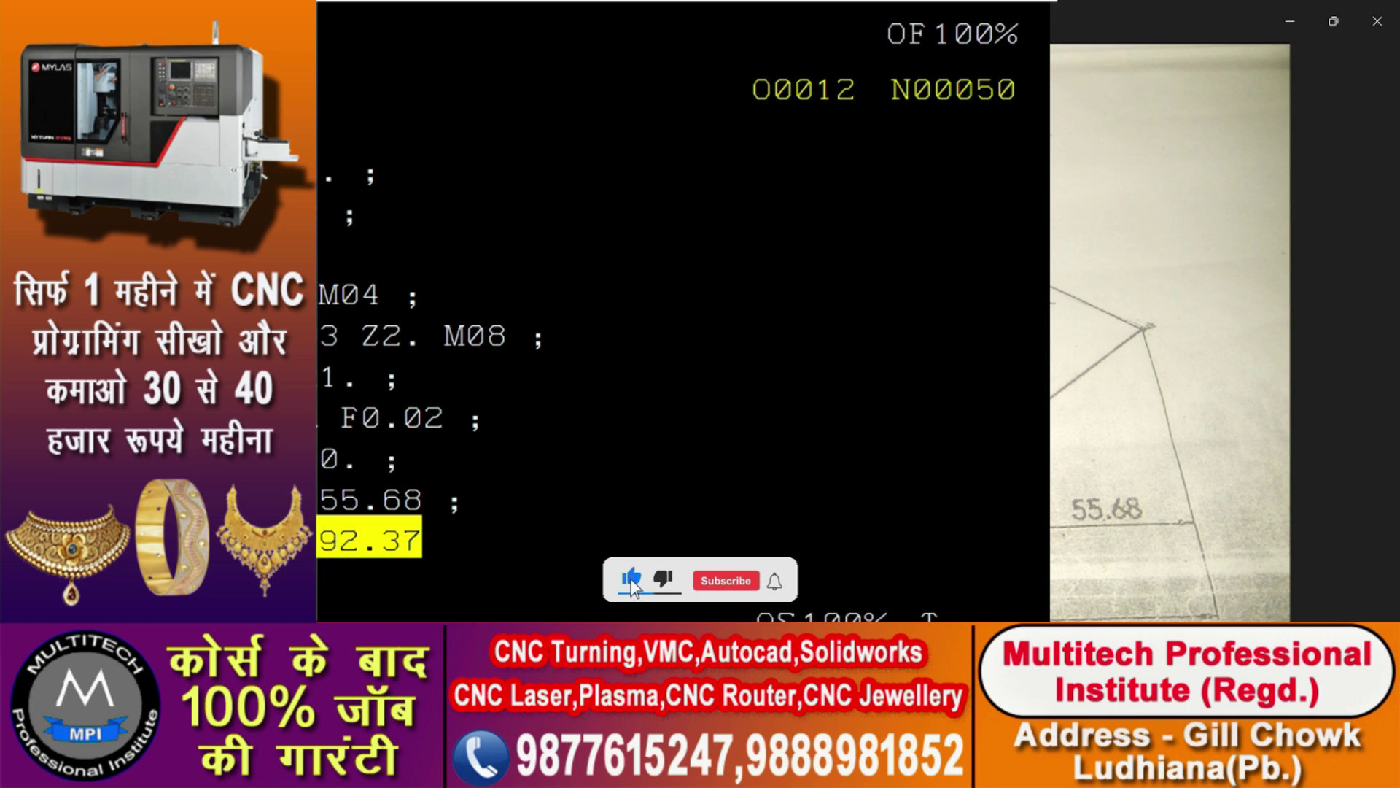
pyautogui.press('Return')
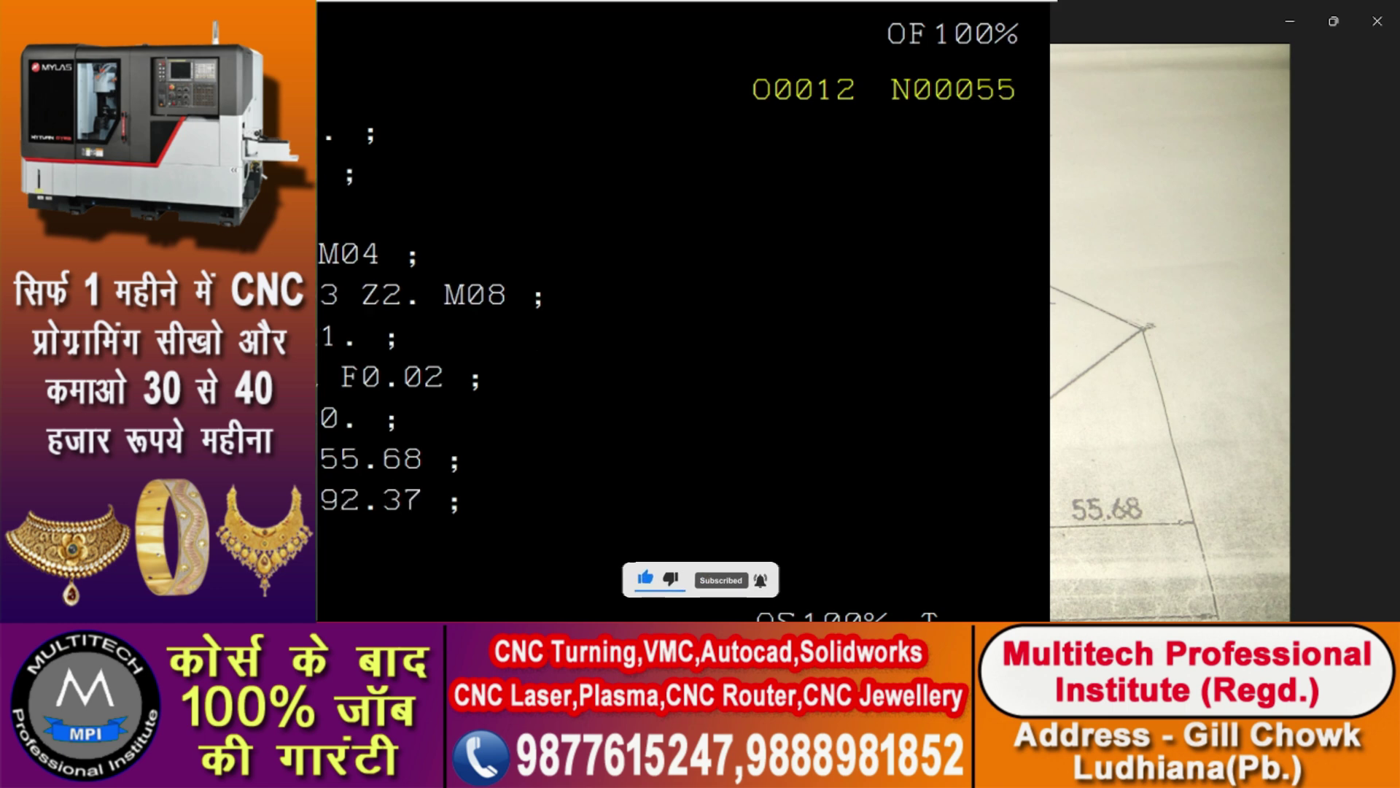
# Complete N55 at Z-129.02 and add block N60 X52.87 Z-171.05.
pyautogui.write('z-129.')
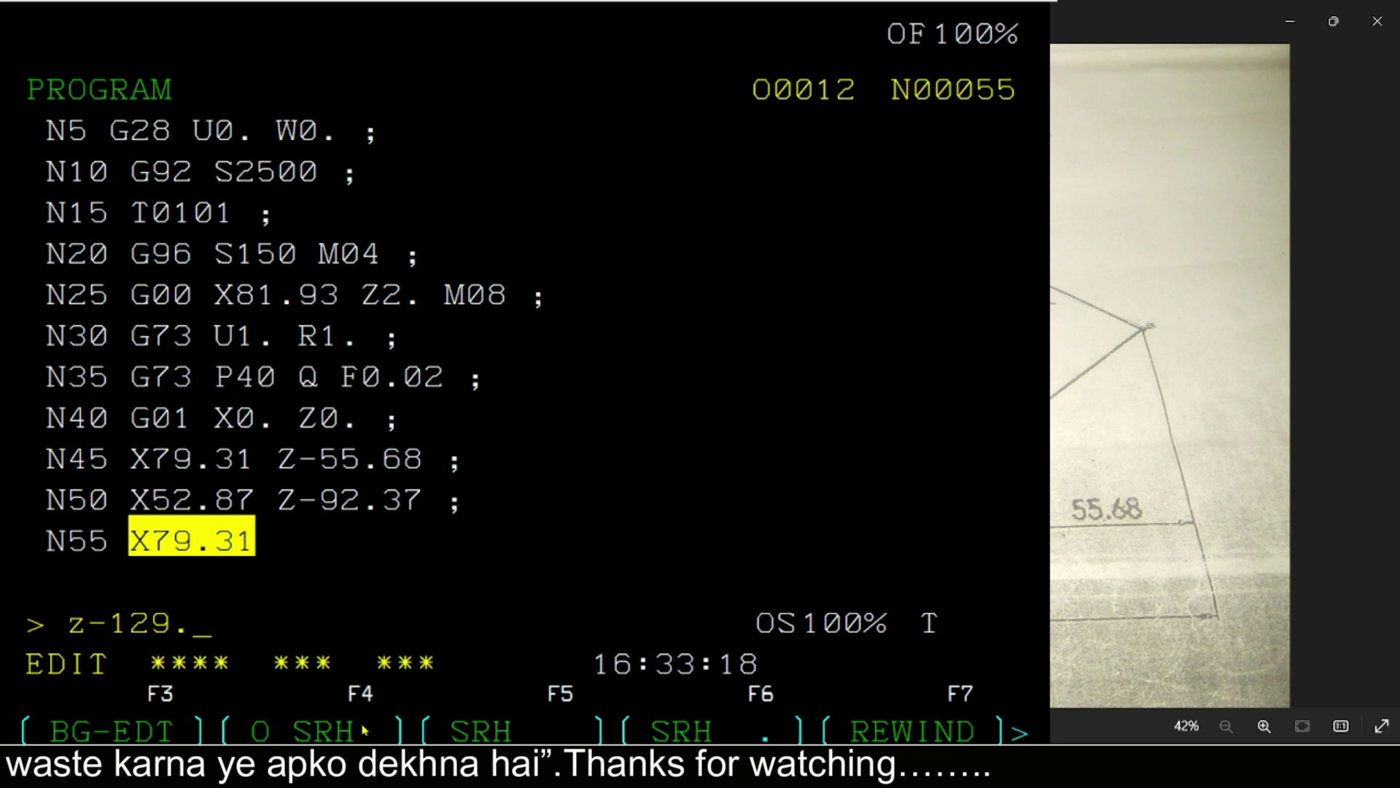
pyautogui.write('02')
pyautogui.press('Insert')
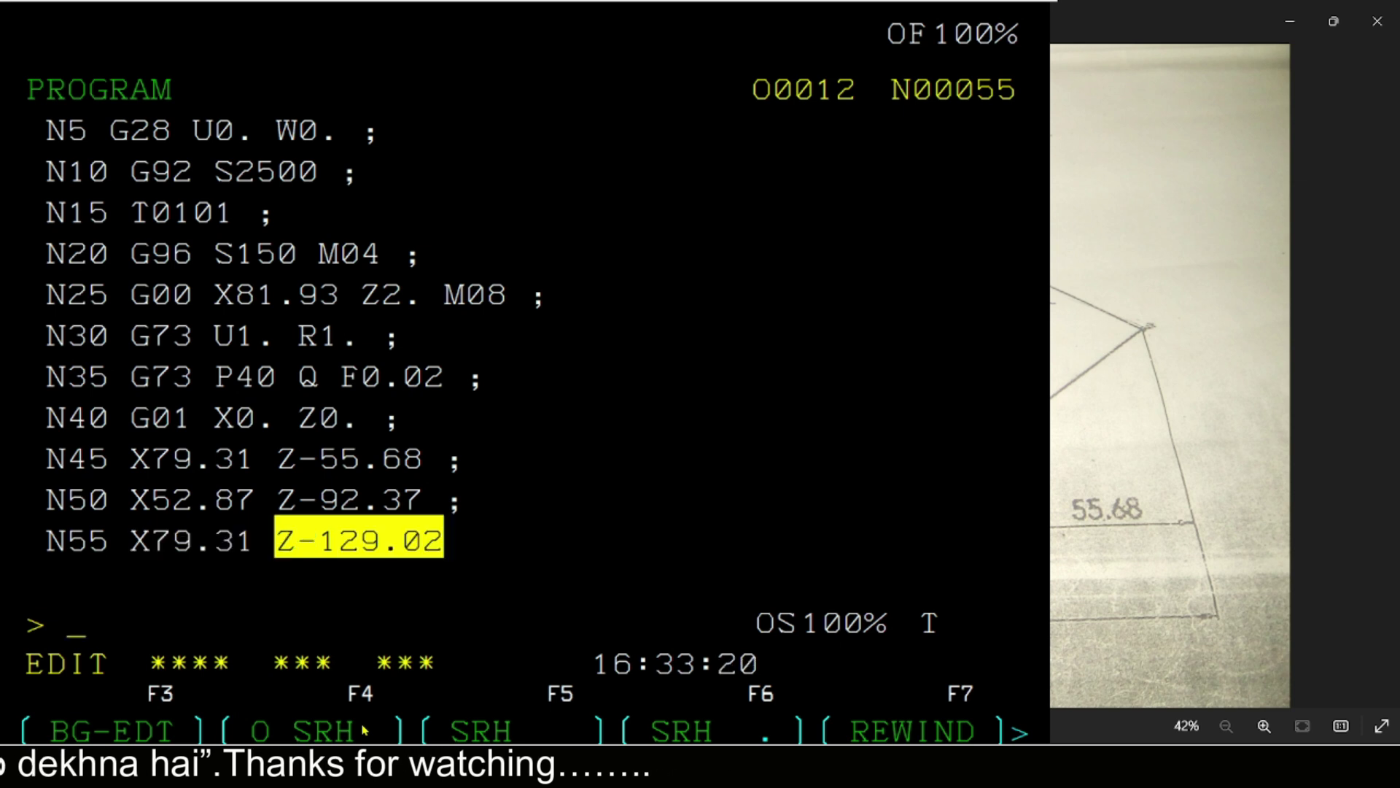
pyautogui.write(';')
pyautogui.press('Insert')
pyautogui.write('x')
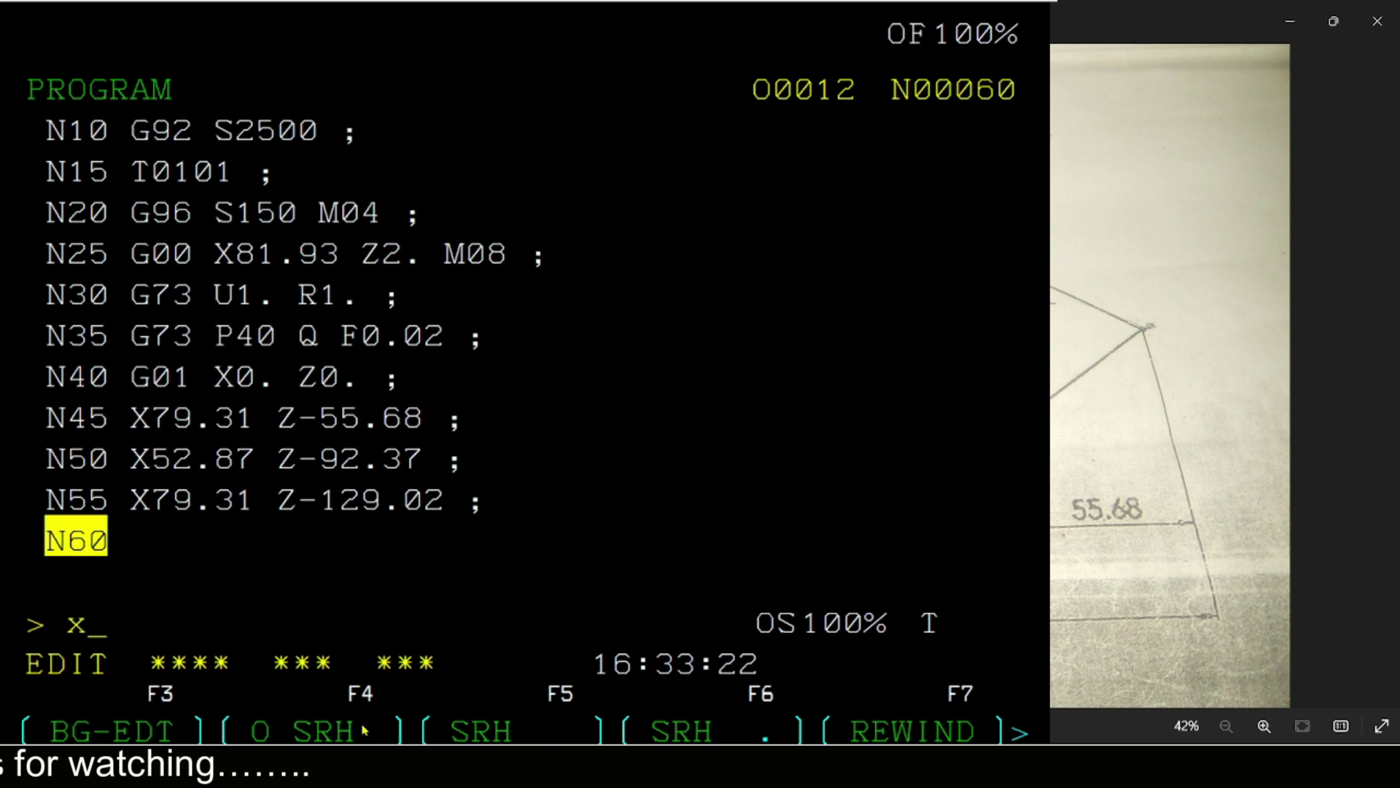
pyautogui.write('52.87z-')
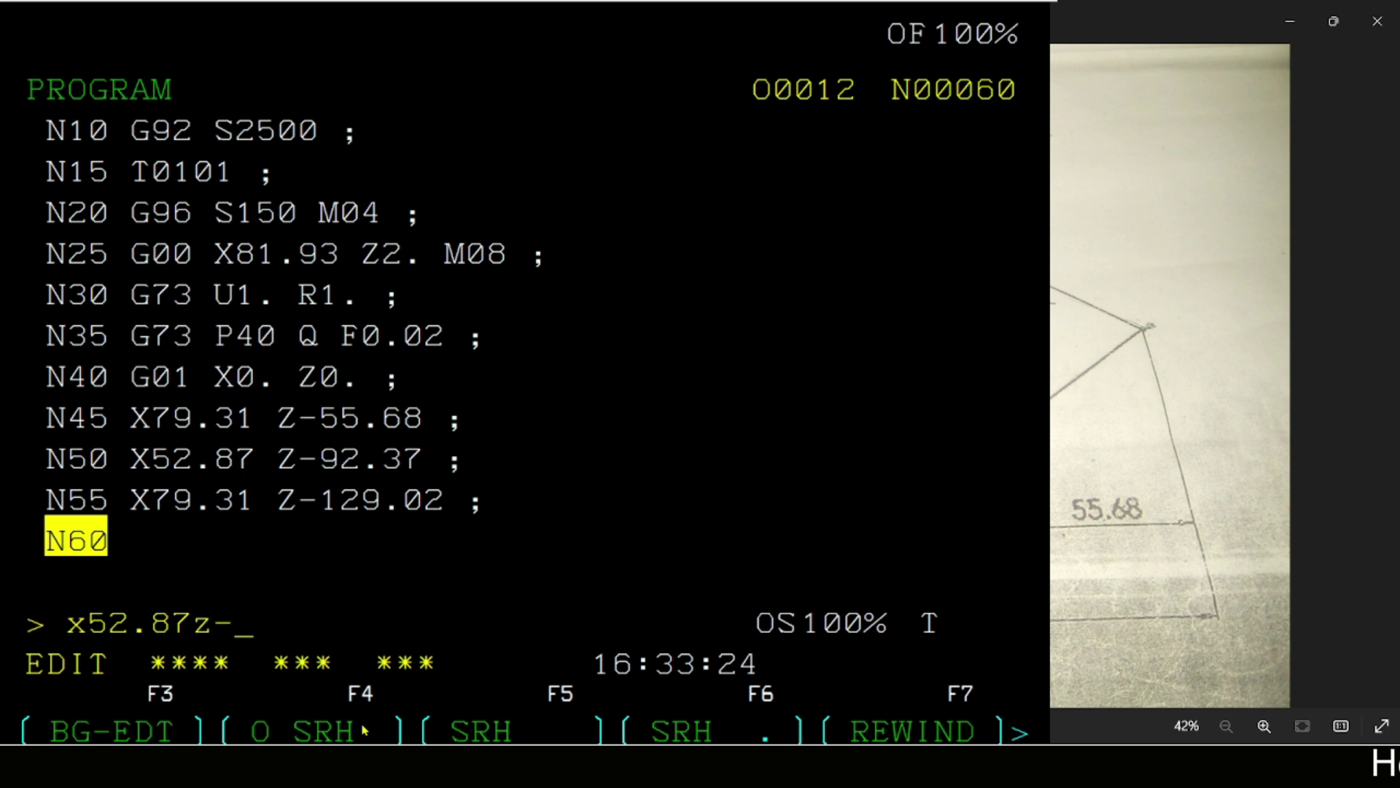
pyautogui.write('17')
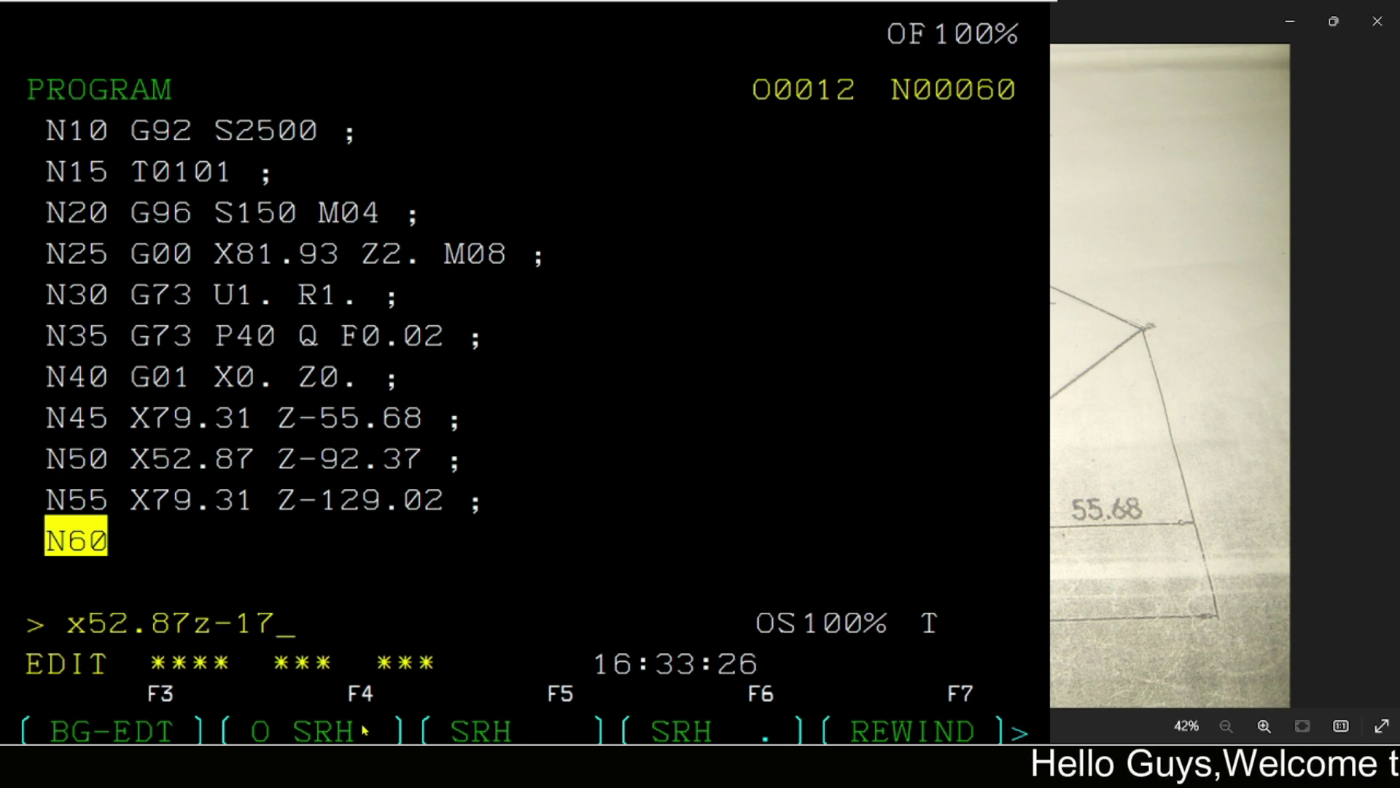
pyautogui.write('1.05')
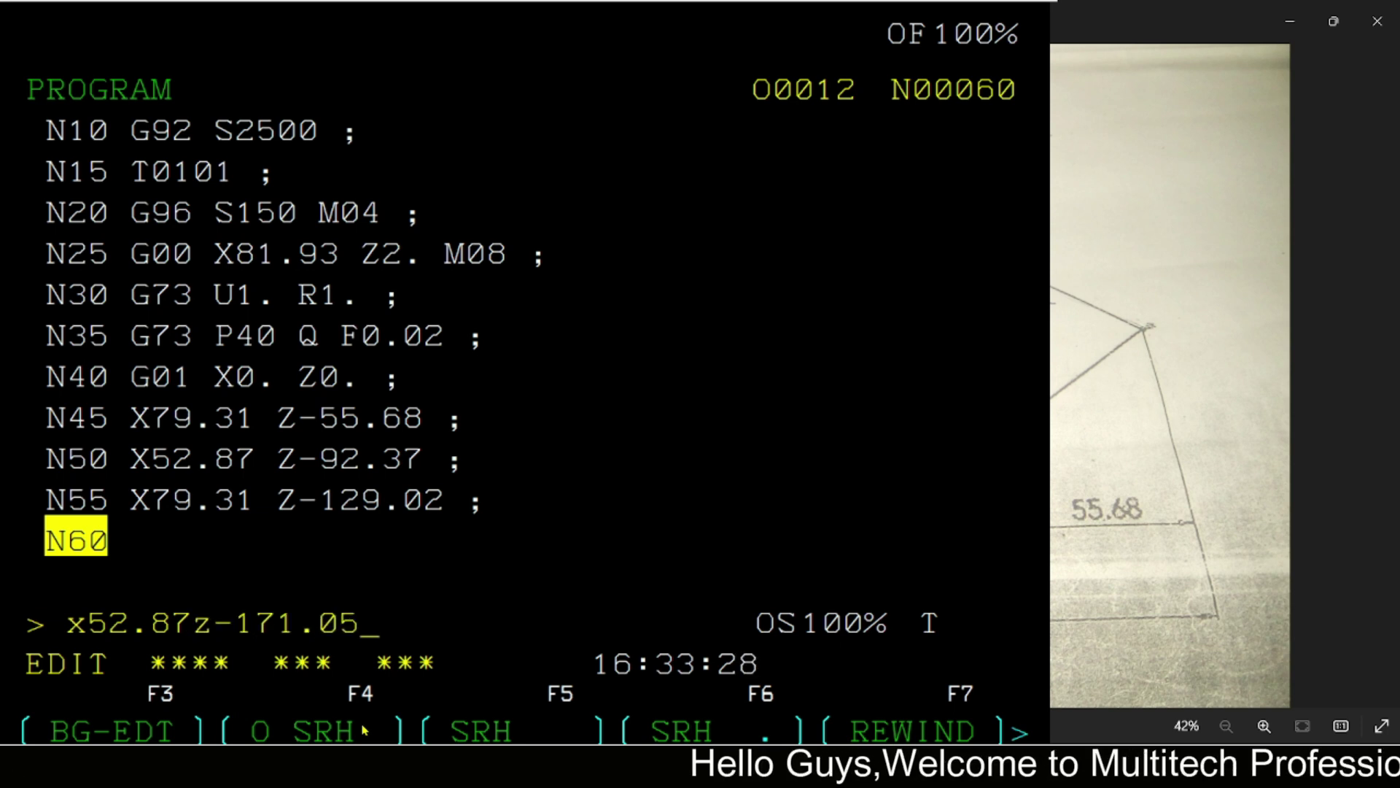
pyautogui.press('Insert')
pyautogui.write(';')
pyautogui.press('Insert')
# Add block N65 X79.31 Z-212.99, leaving N70 open.
pyautogui.write('x')
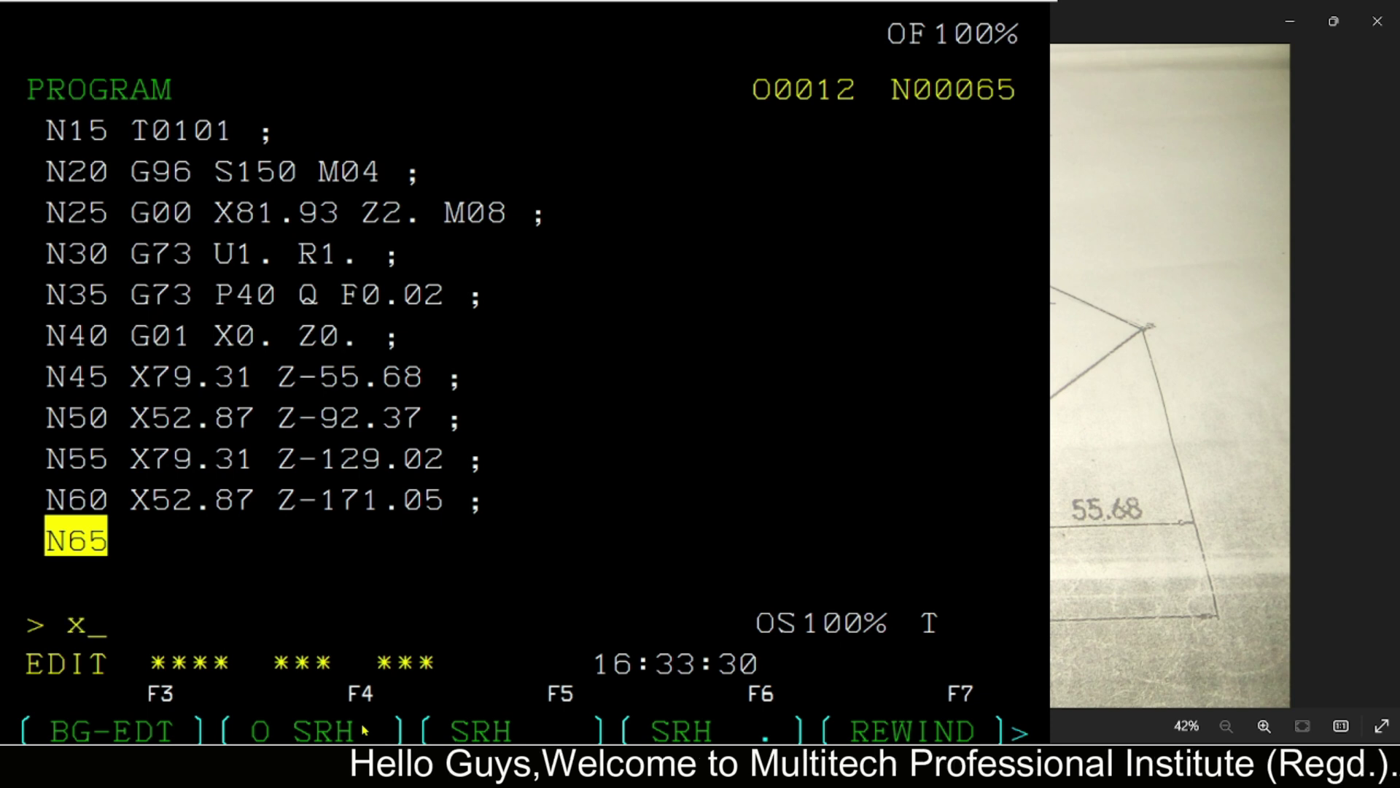
pyautogui.write('79.31')
pyautogui.press('Insert')
pyautogui.write('z')
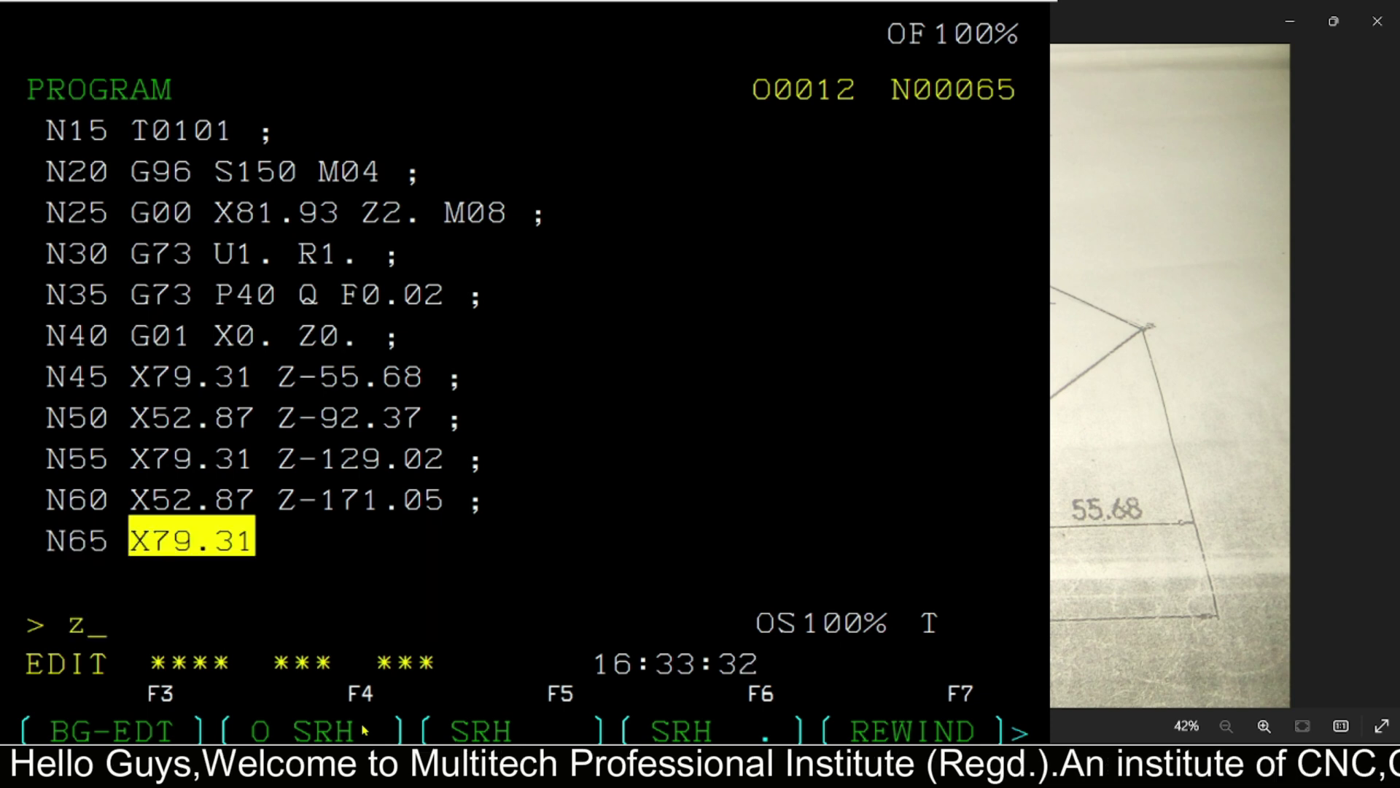
pyautogui.write('-212')
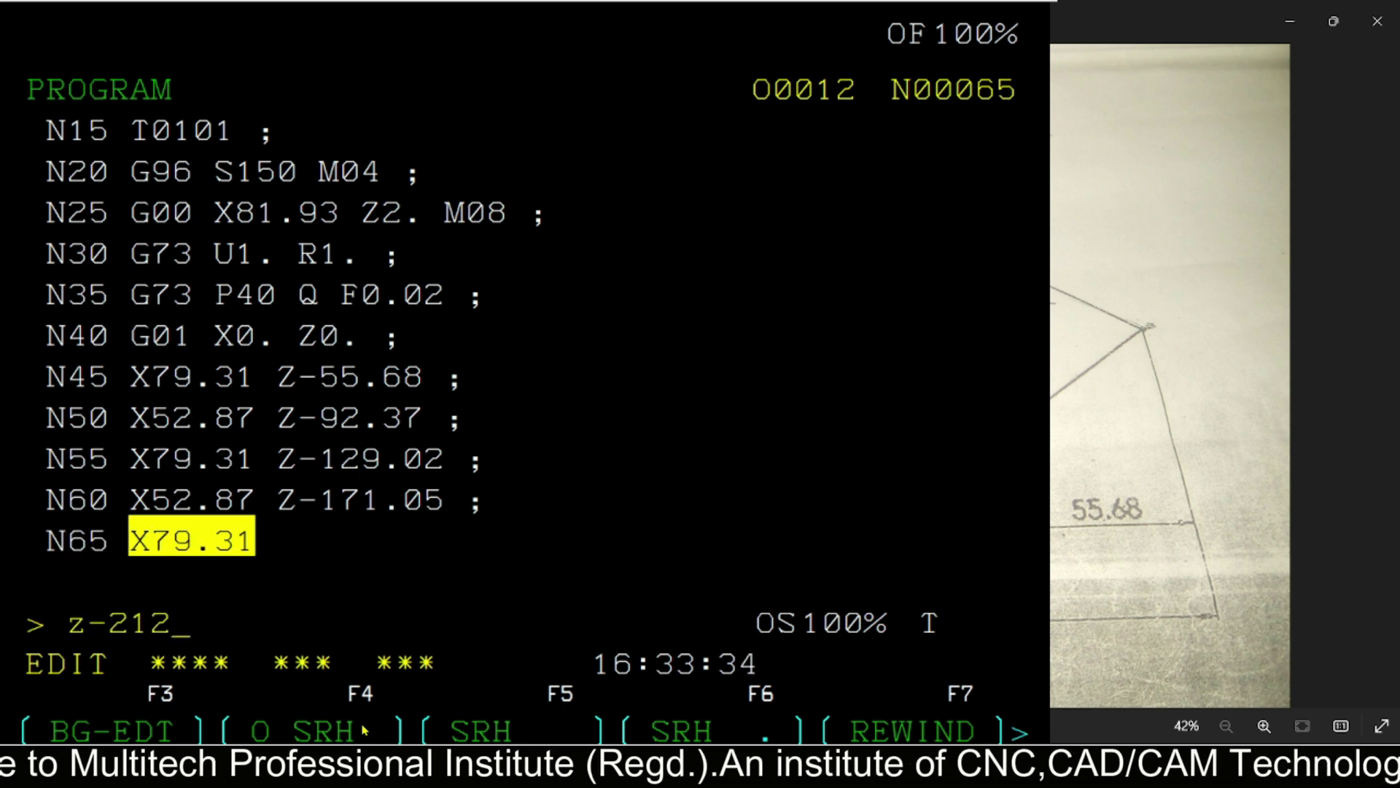
pyautogui.write('.99;')
pyautogui.press('Insert')
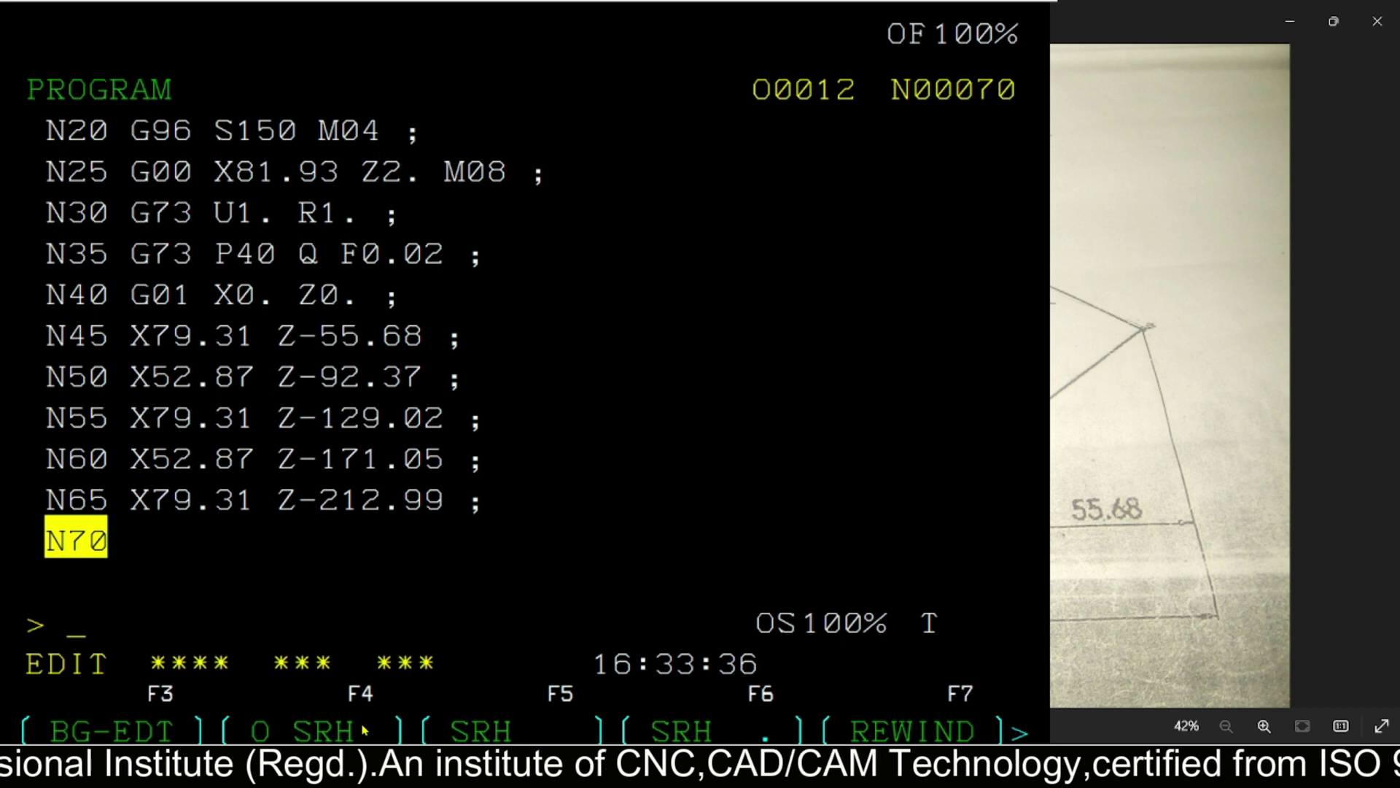
# Add N70 G00 X81.93 Z2. M09 and N75 G28 U0. W0. return blocks.
pyautogui.write('g')
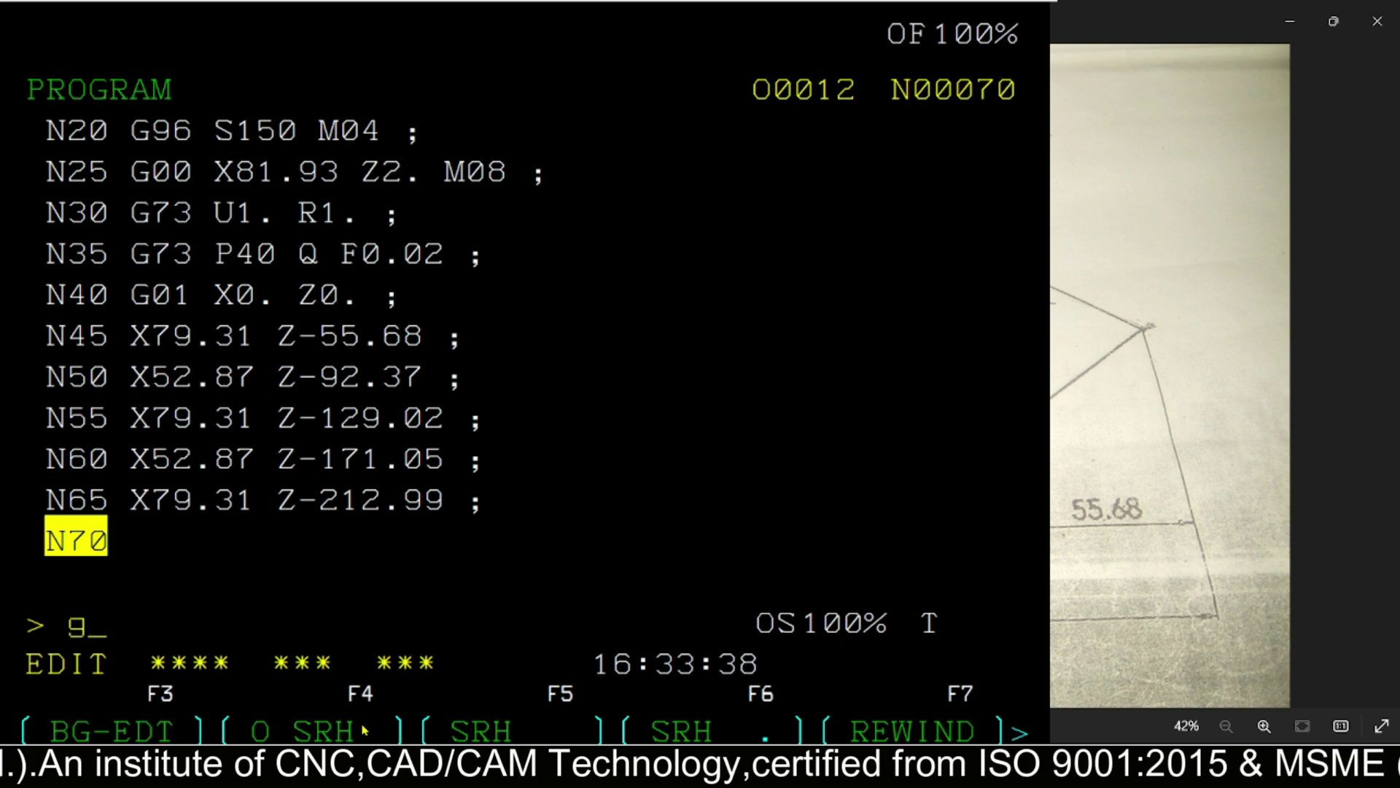
pyautogui.write('00x8')
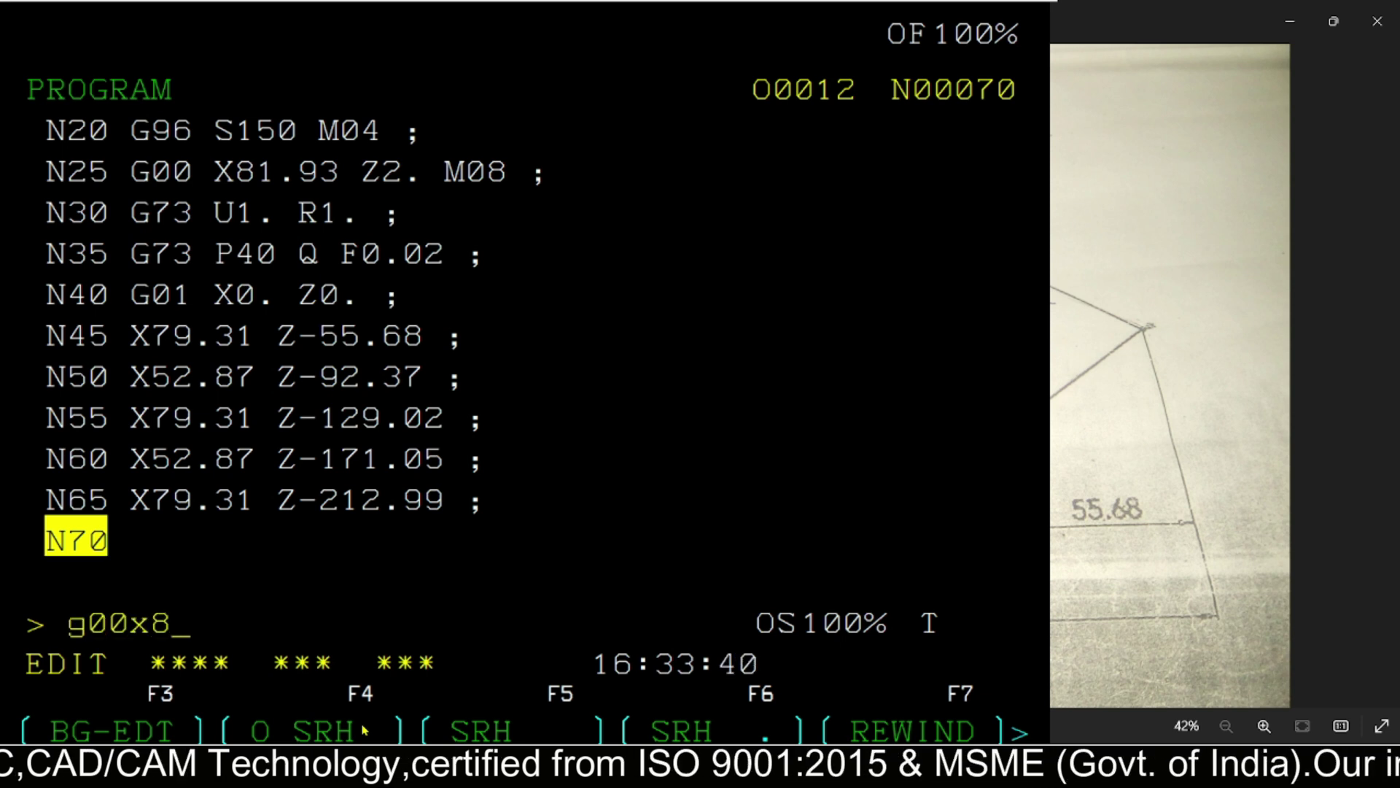
pyautogui.write('1.93')
pyautogui.press('Insert')
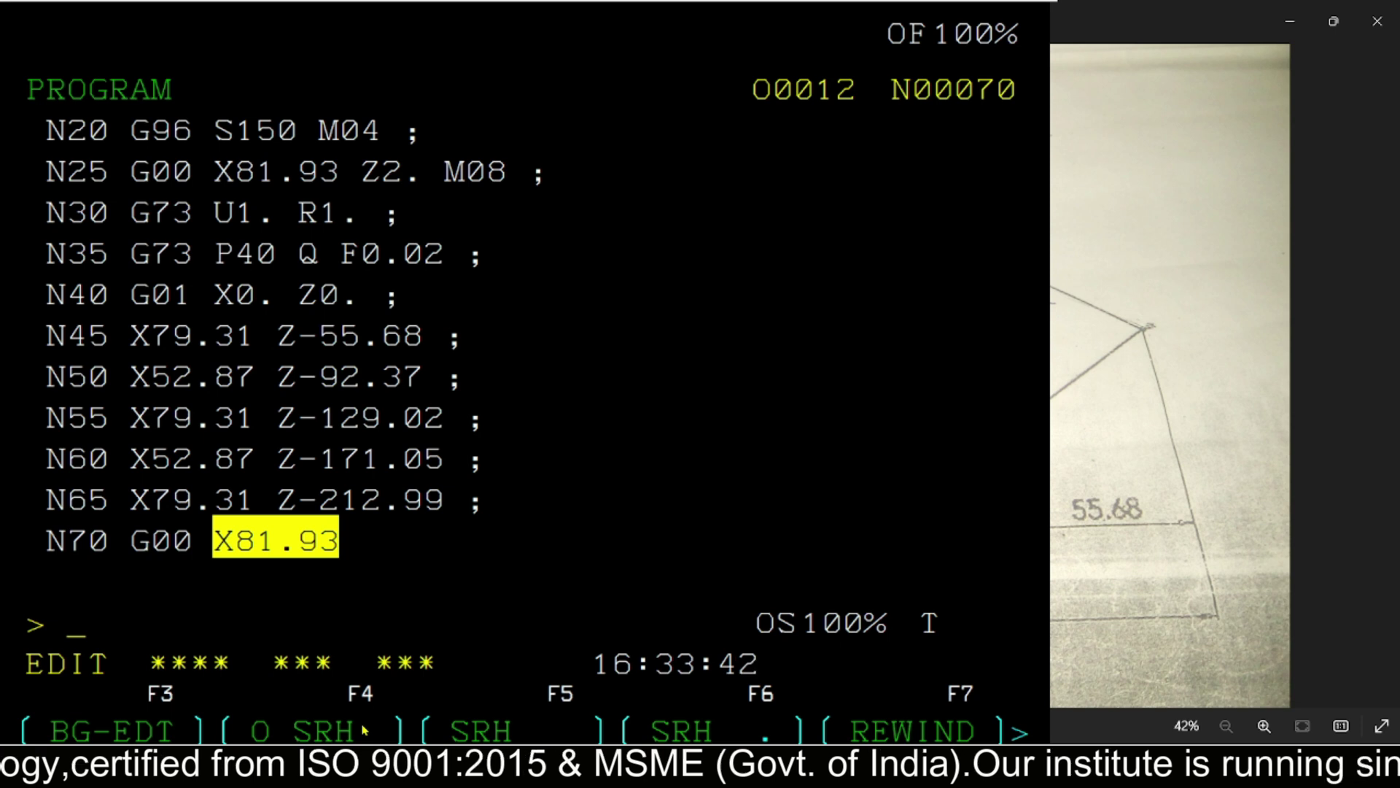
pyautogui.write('z2.m09')
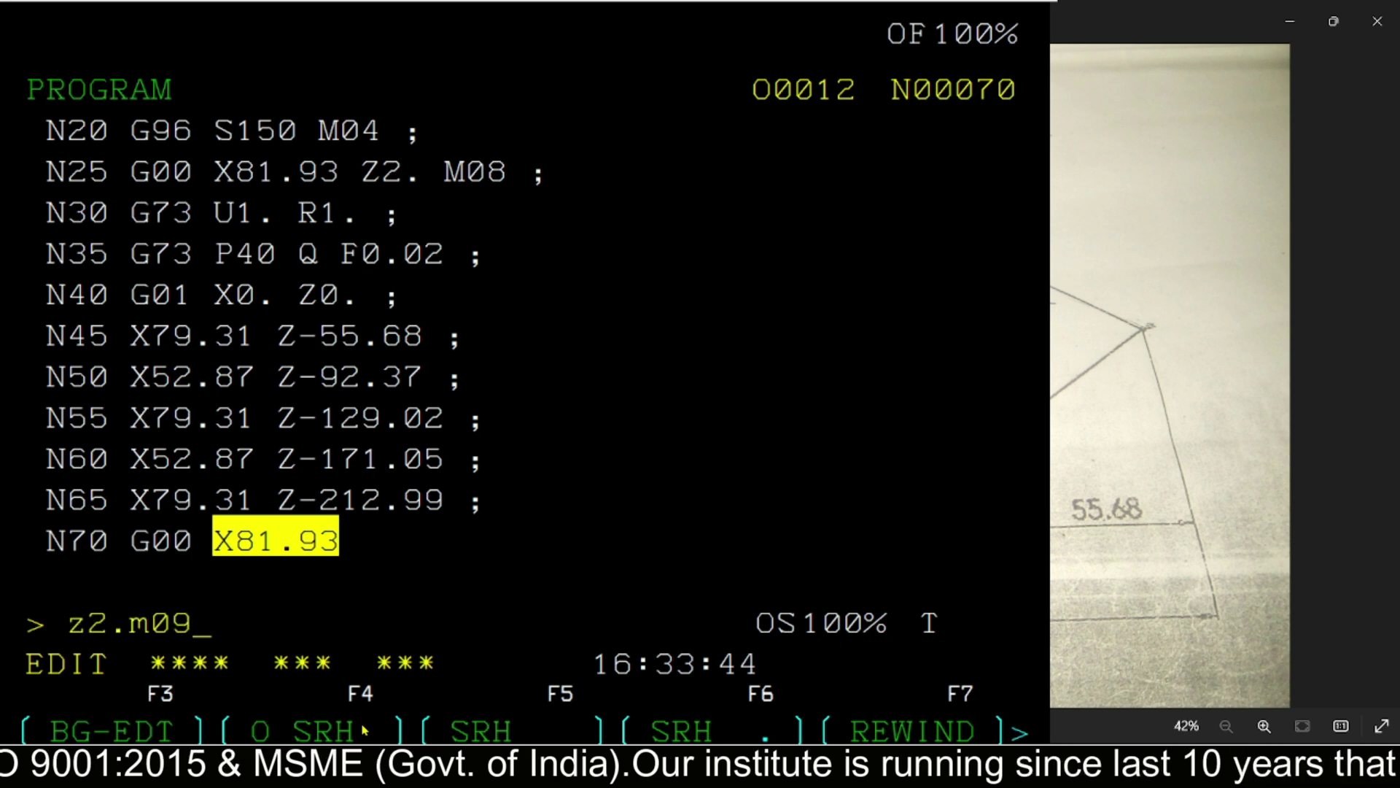
pyautogui.write(';')
pyautogui.press('Insert')
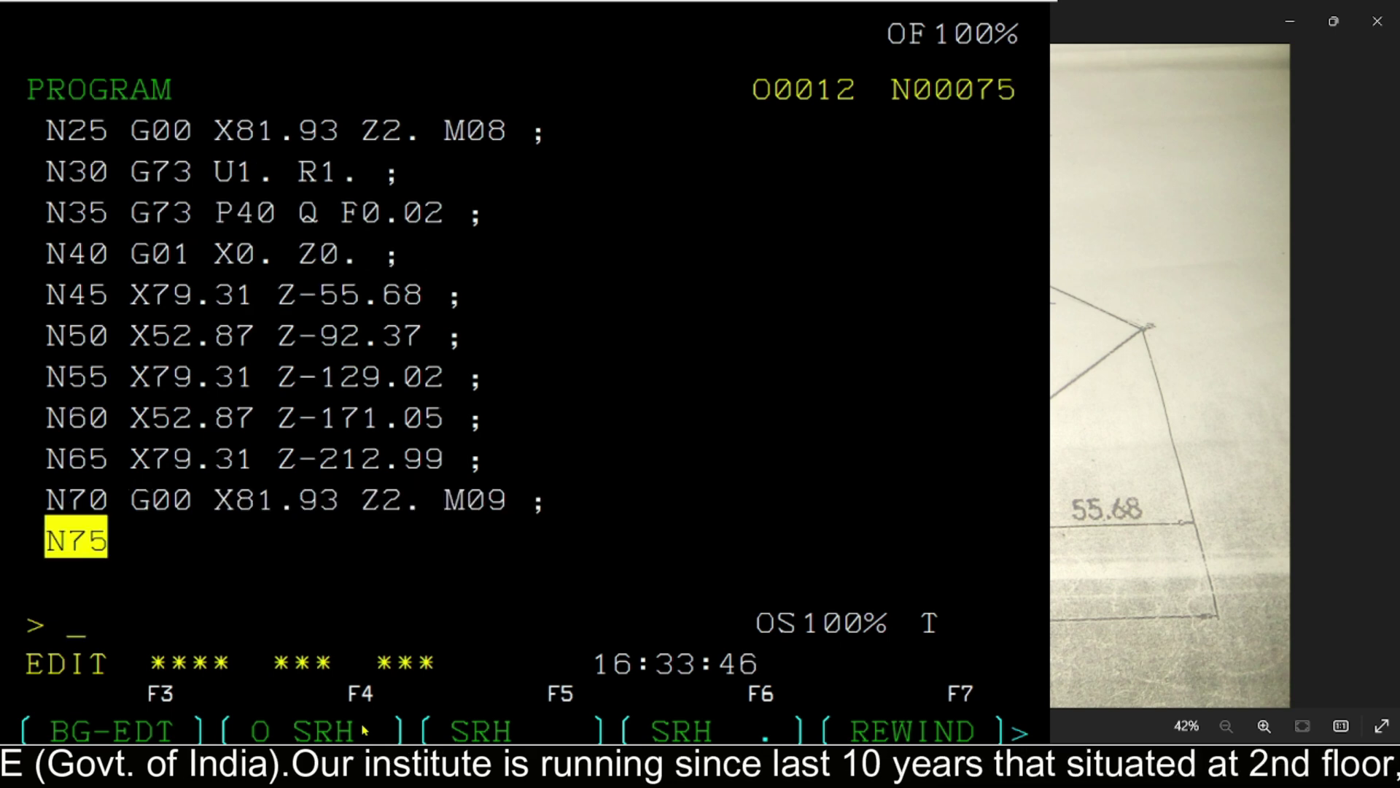
pyautogui.write('g2')
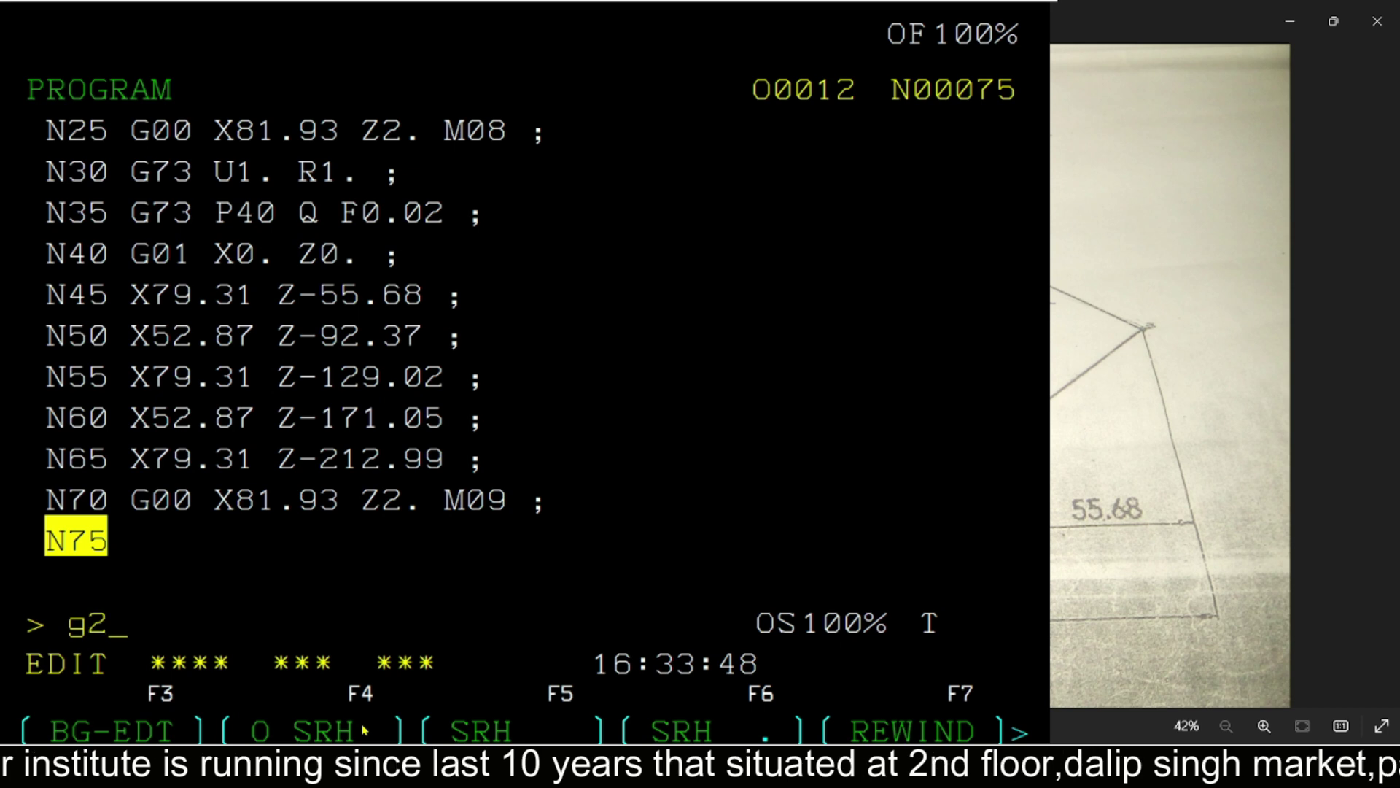
pyautogui.write('8u0.')
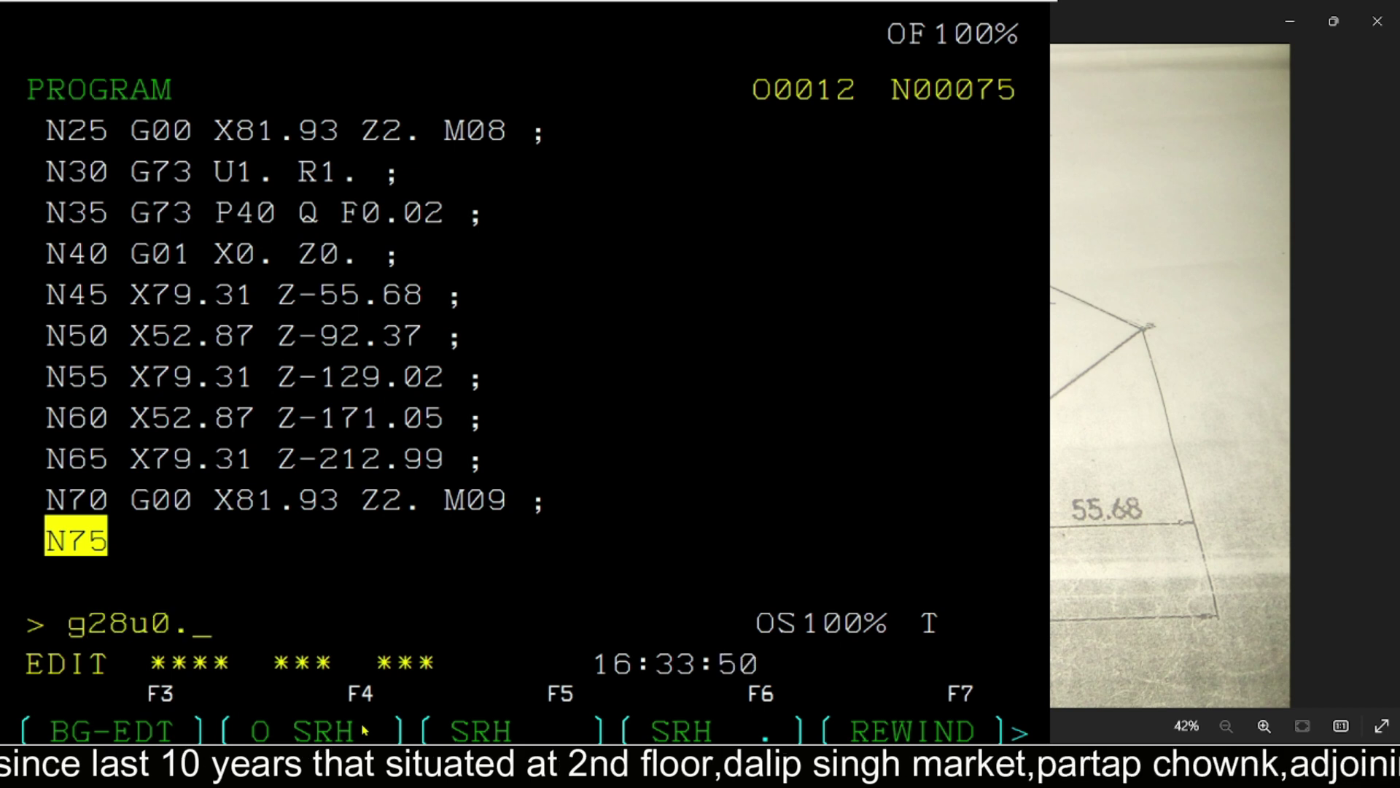
pyautogui.write('w0.')
pyautogui.press('Insert')
pyautogui.write(';')
pyautogui.press('Insert')
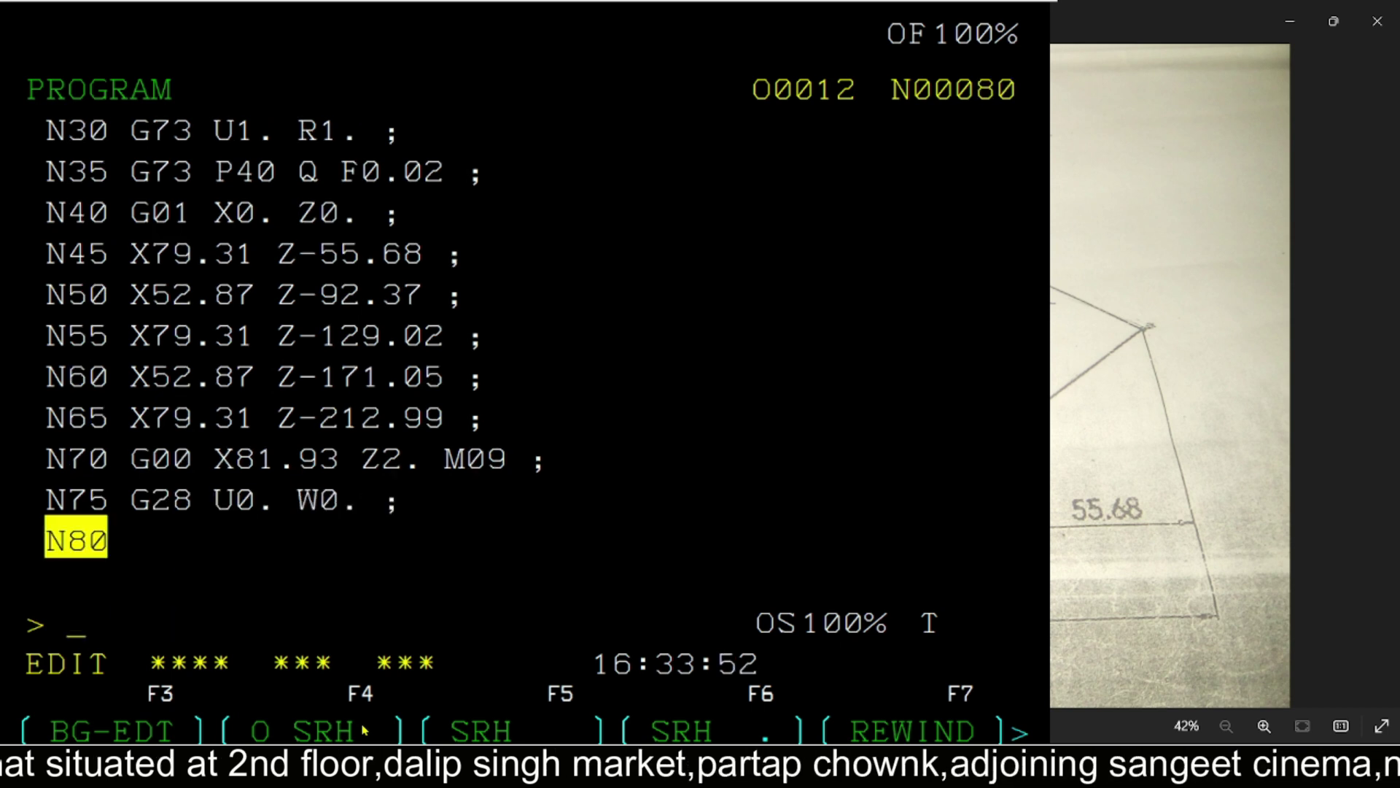
# Add the M05 and M30 blocks, then return to the top of the program.
pyautogui.write('m05;')
pyautogui.press('Insert')
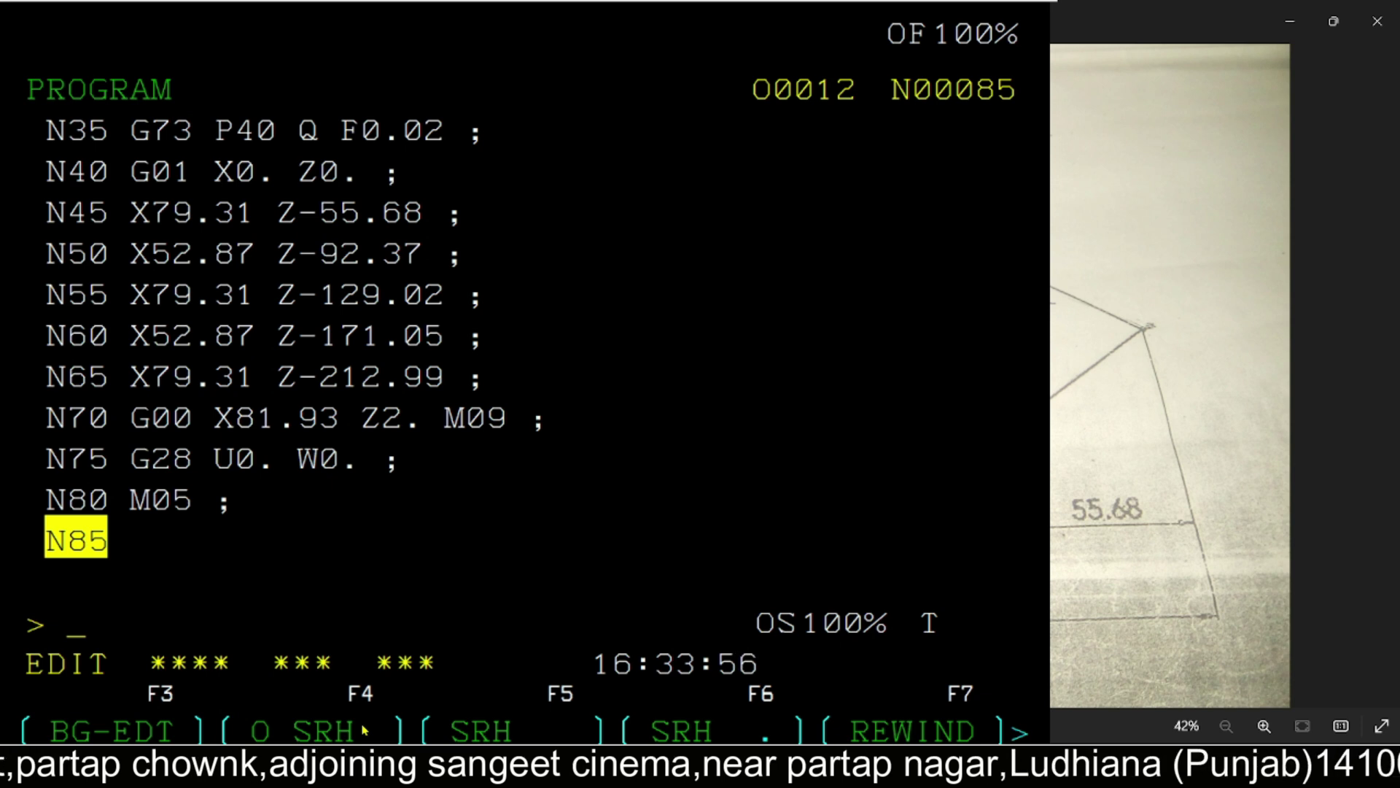
pyautogui.write('m')
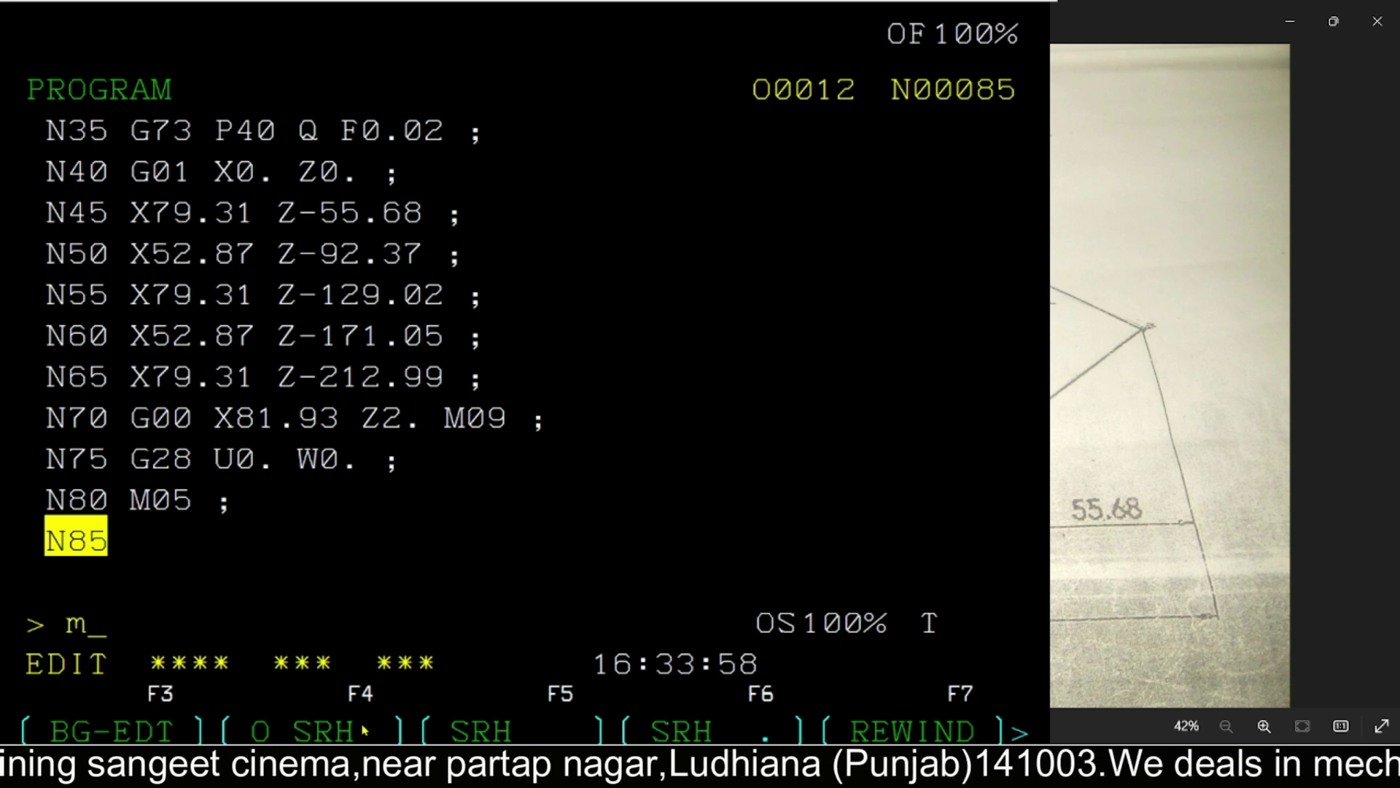
pyautogui.write('30')
pyautogui.press('Insert')
pyautogui.write(' ;')
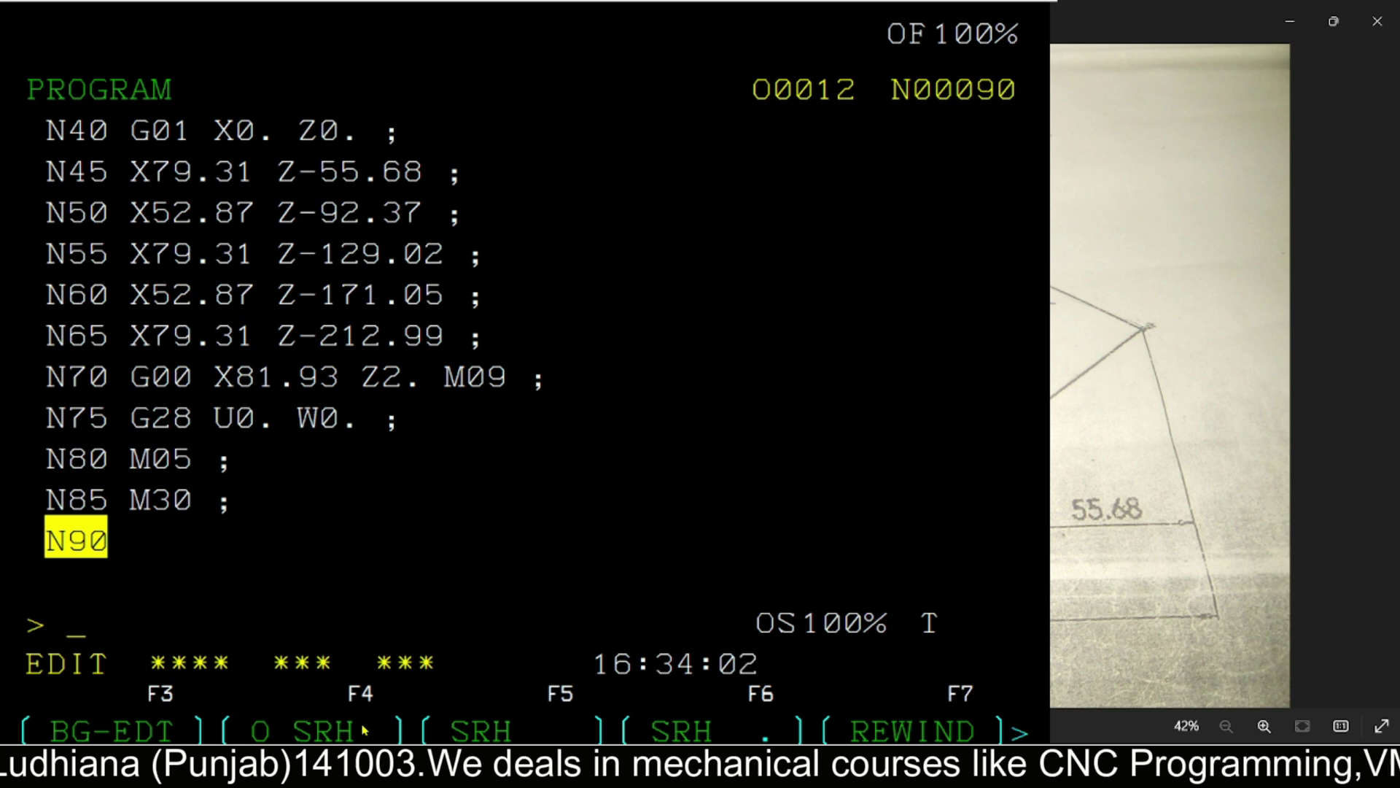
pyautogui.press('Up')
pyautogui.press('pageup')
pyautogui.press('pageup')
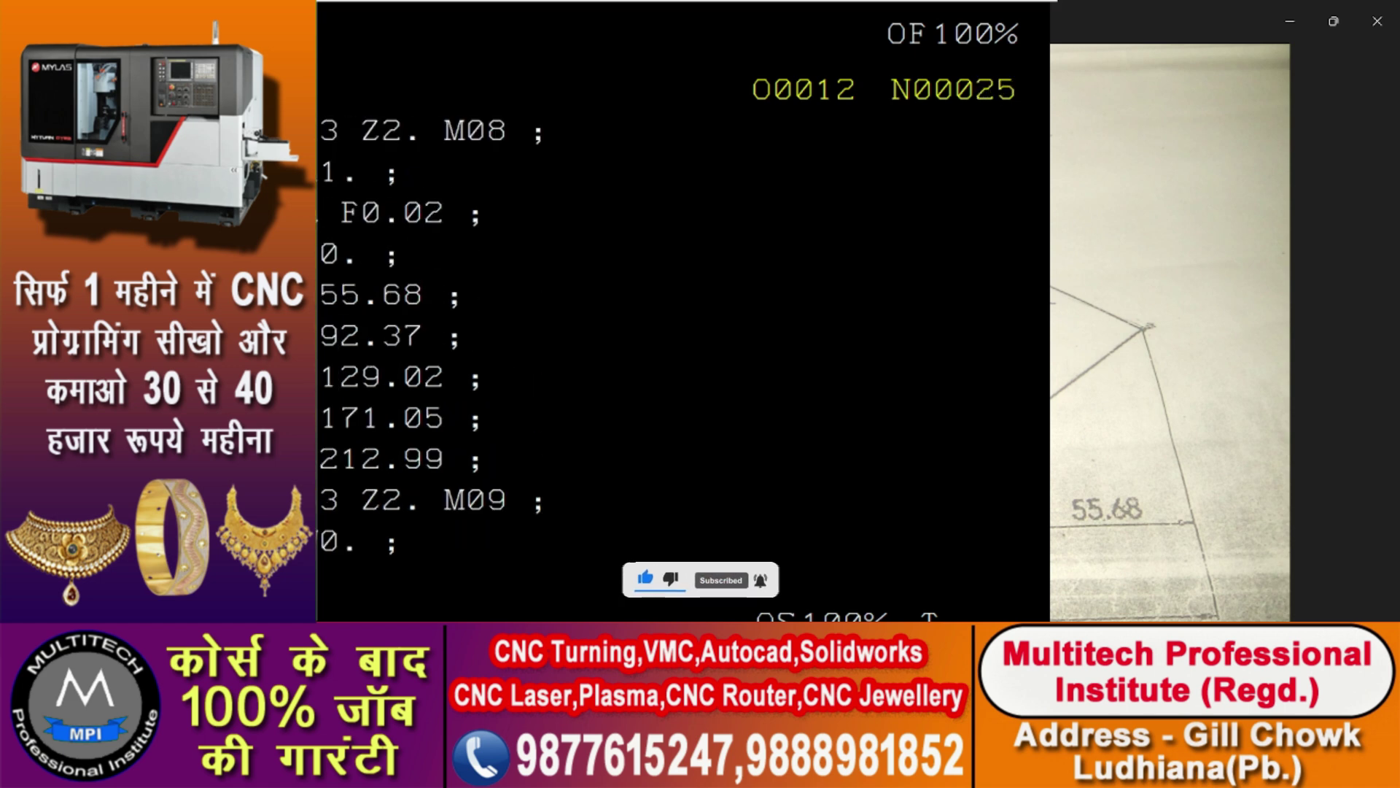
# Change block N35's empty Q word to Q65 so it reads G73 P40 Q65 F0.02.
pyautogui.press('Down')
pyautogui.press('Right')
pyautogui.press('Right')
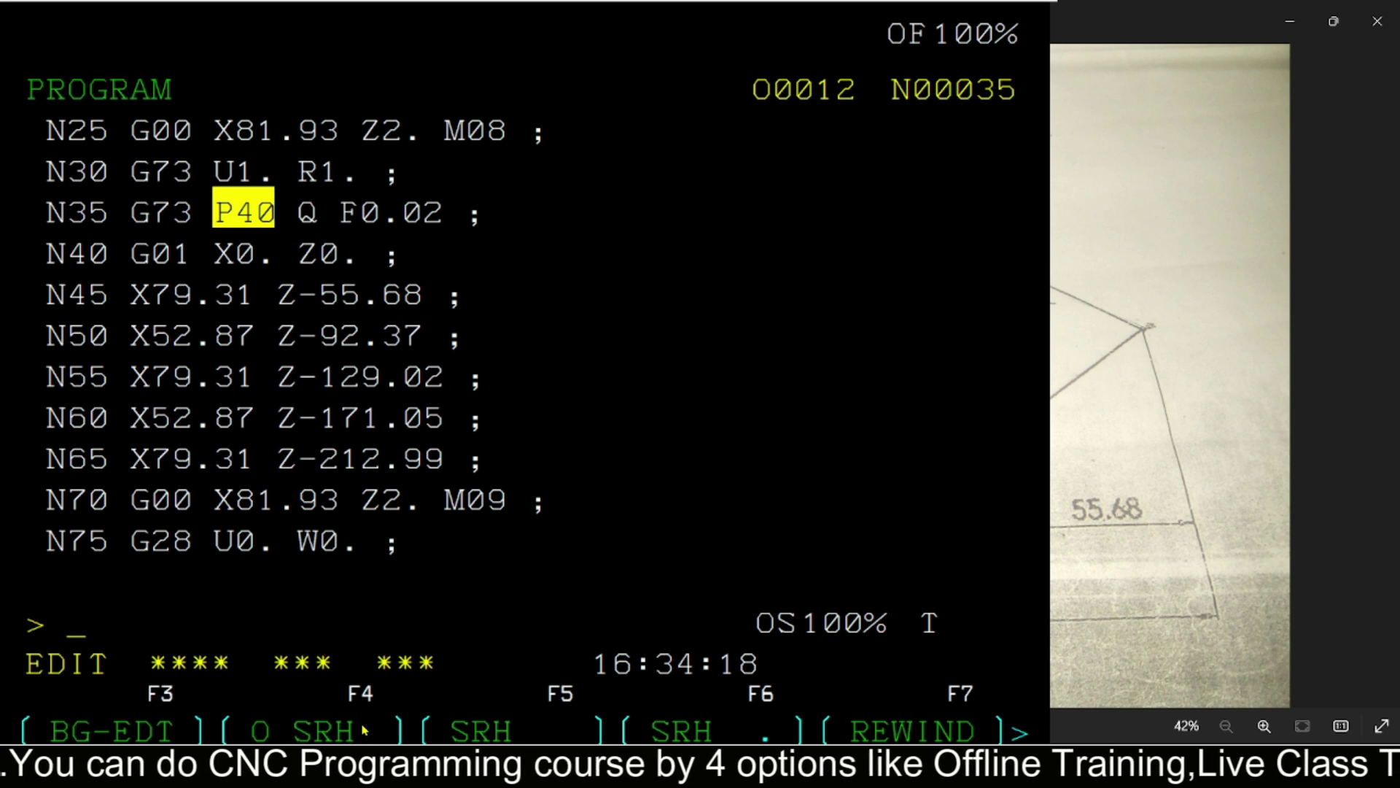
pyautogui.press('Right')
pyautogui.write('65')
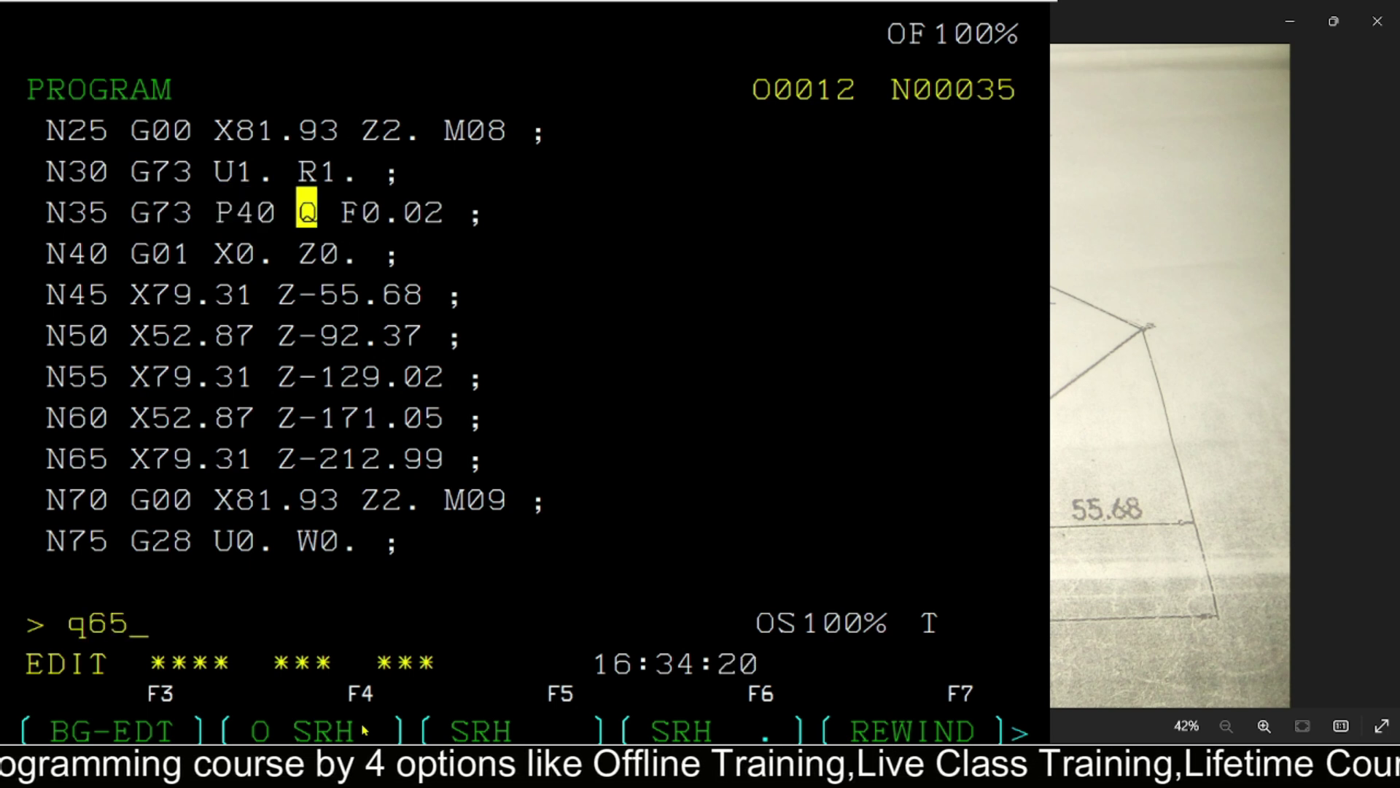
pyautogui.press('Return')
pyautogui.press('F2')
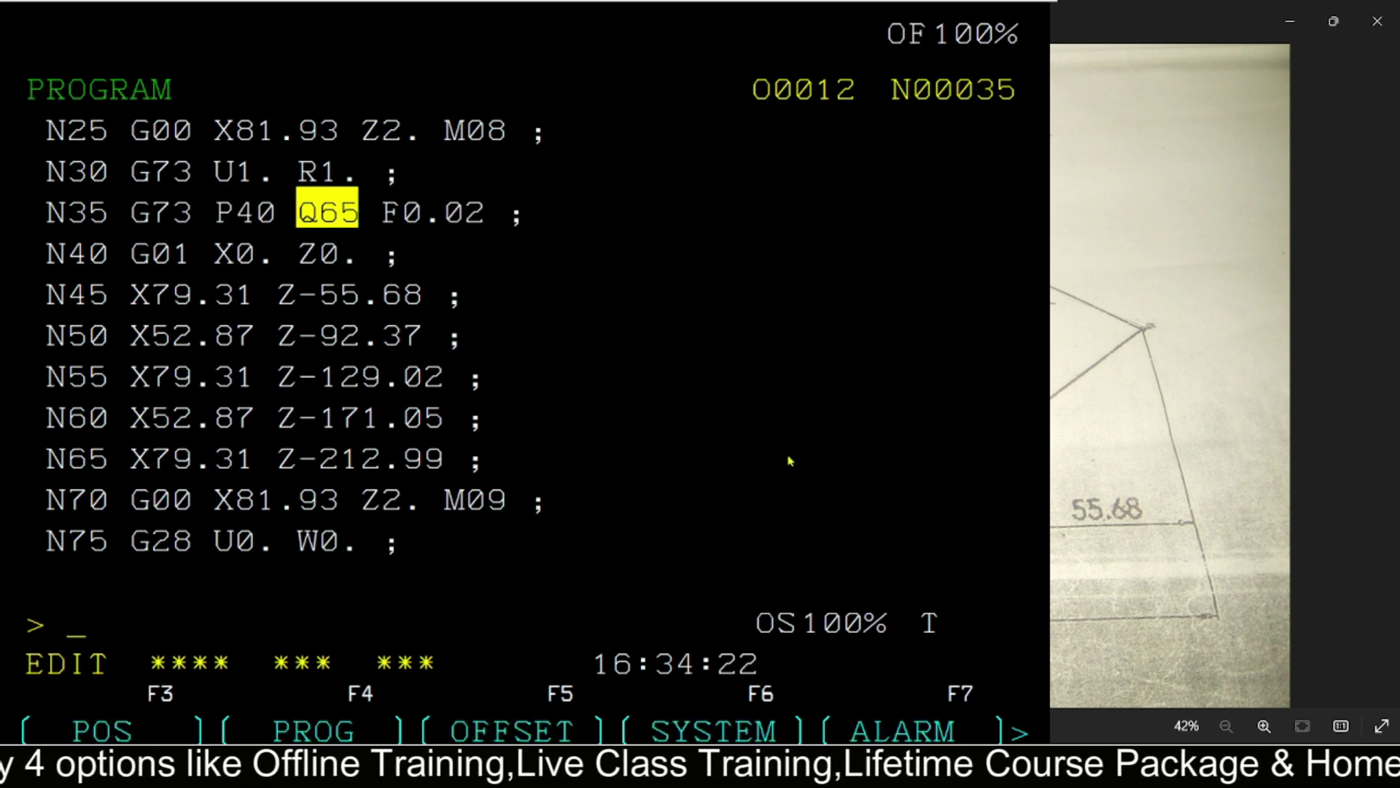
pyautogui.press('F8')
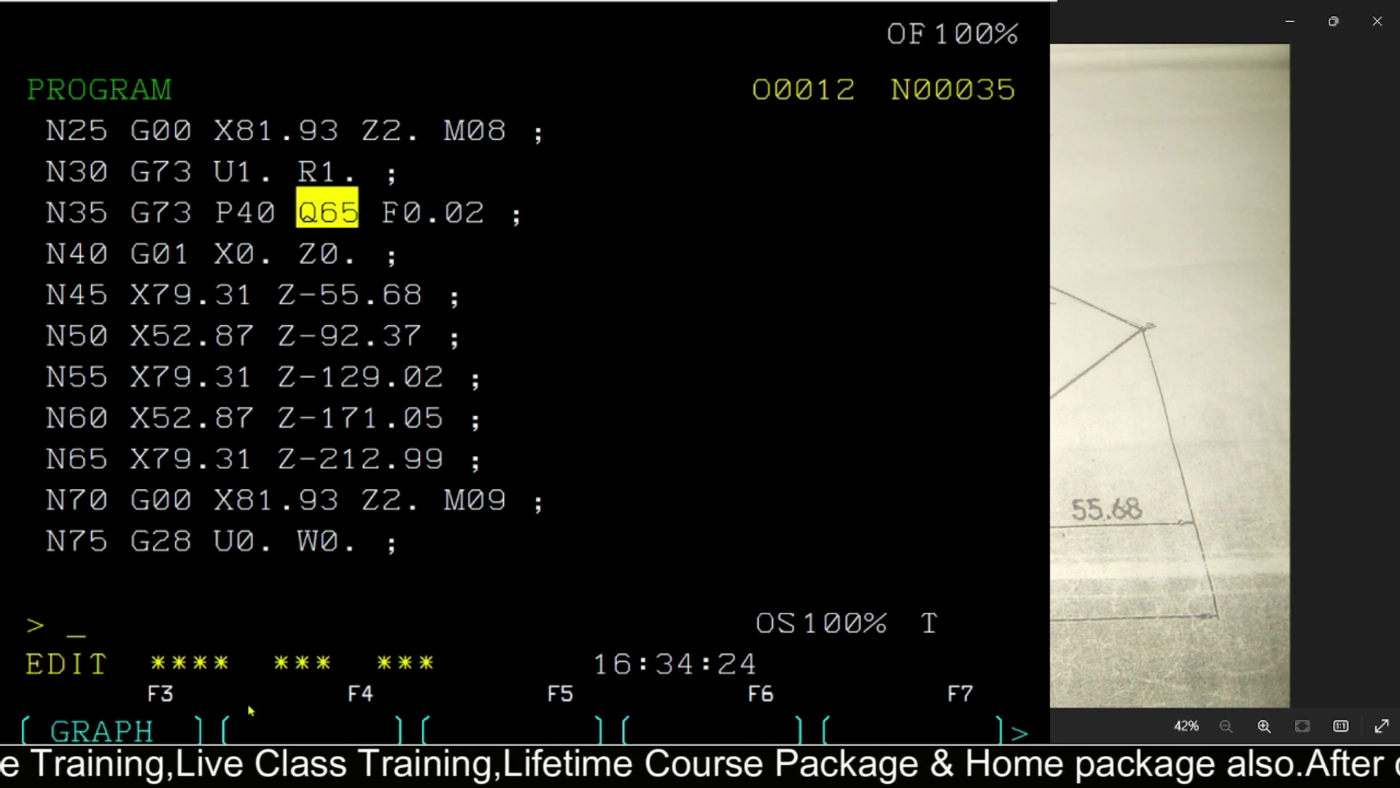
# Bring up the 3D workpiece dimension settings and check the part drawing.
pyautogui.press('F3')
pyautogui.click(327, 731)
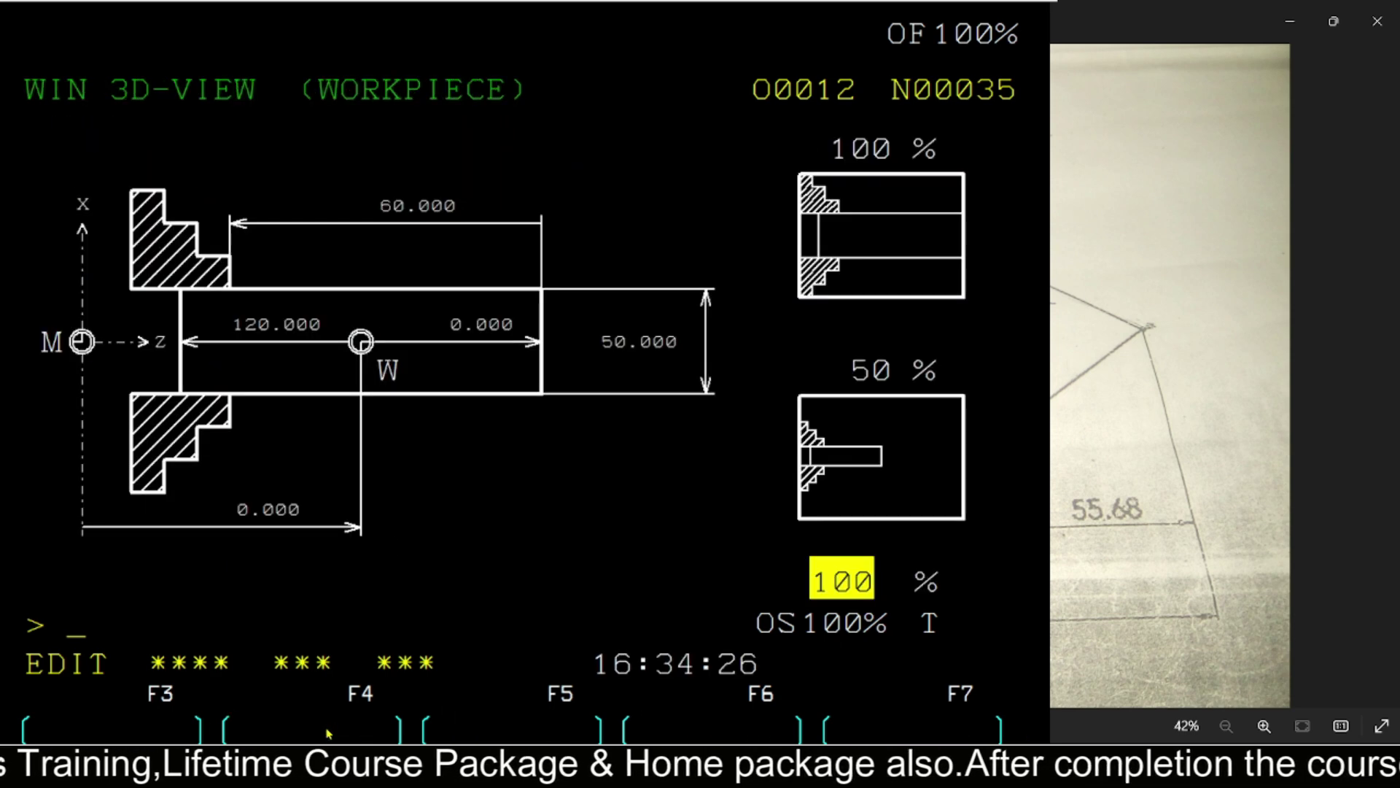
pyautogui.press('Up')
pyautogui.press('Up')
pyautogui.press('Up')
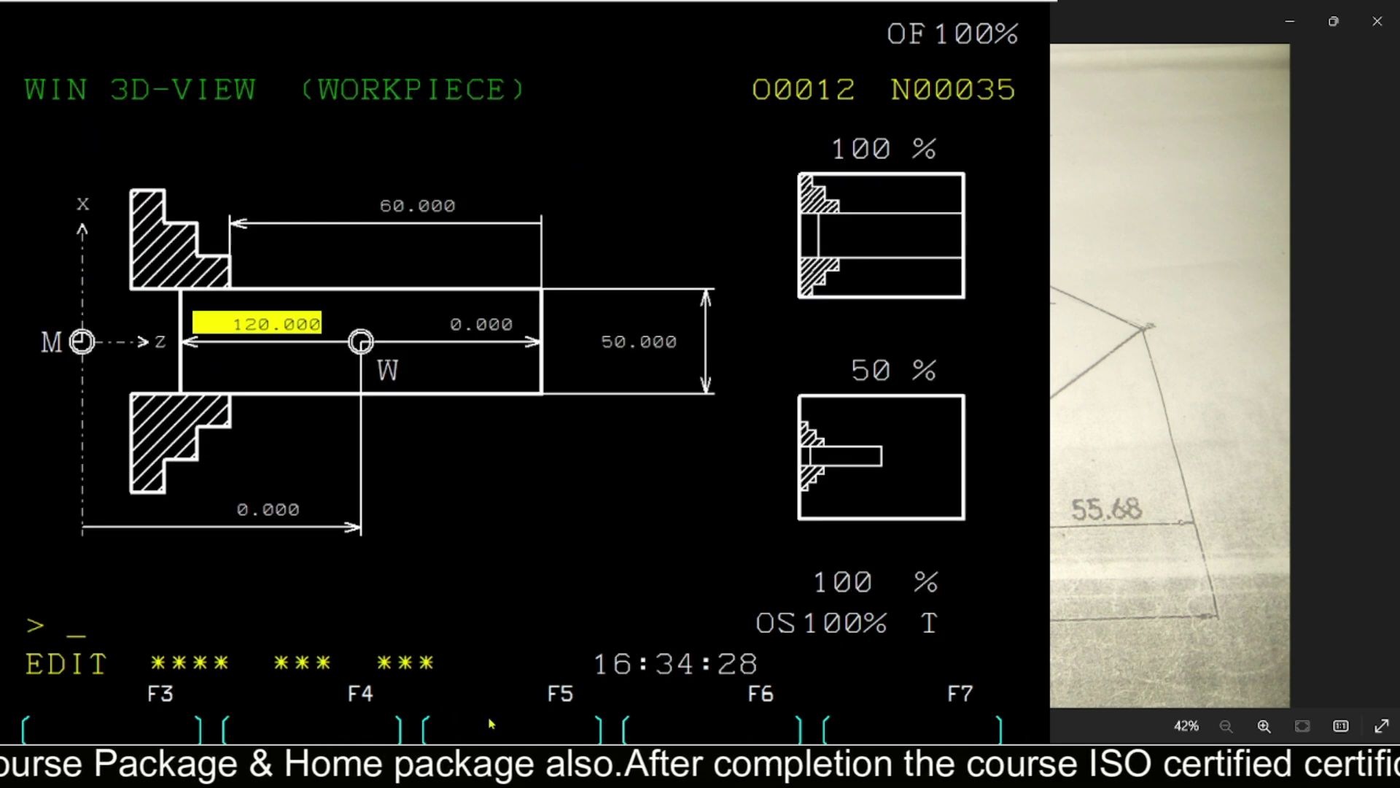
pyautogui.click(1058, 435)
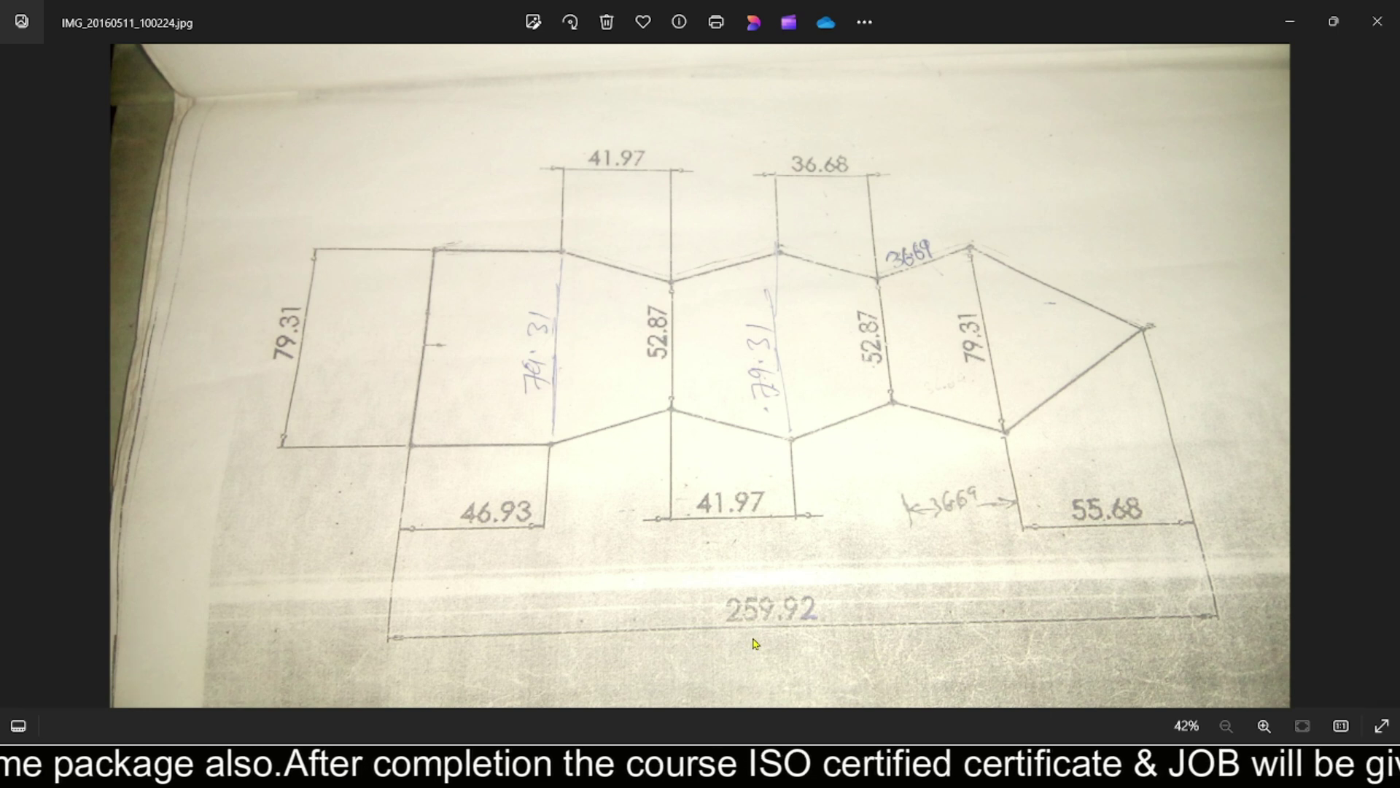
pyautogui.hotkey('alt', 'Tab')
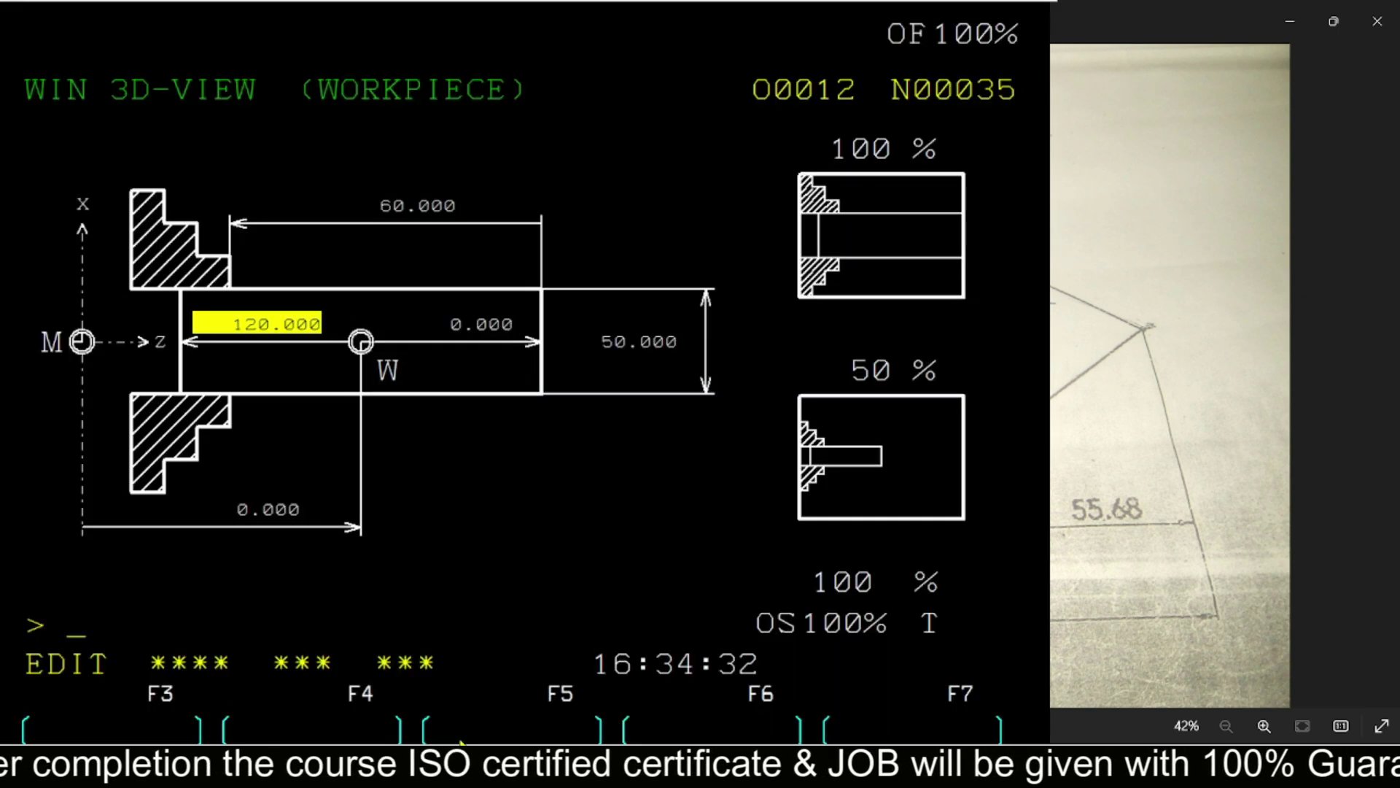
# Enter blank length 259.92, diameter 79.31 and 212.99 projecting beyond the chuck.
pyautogui.write('259.')
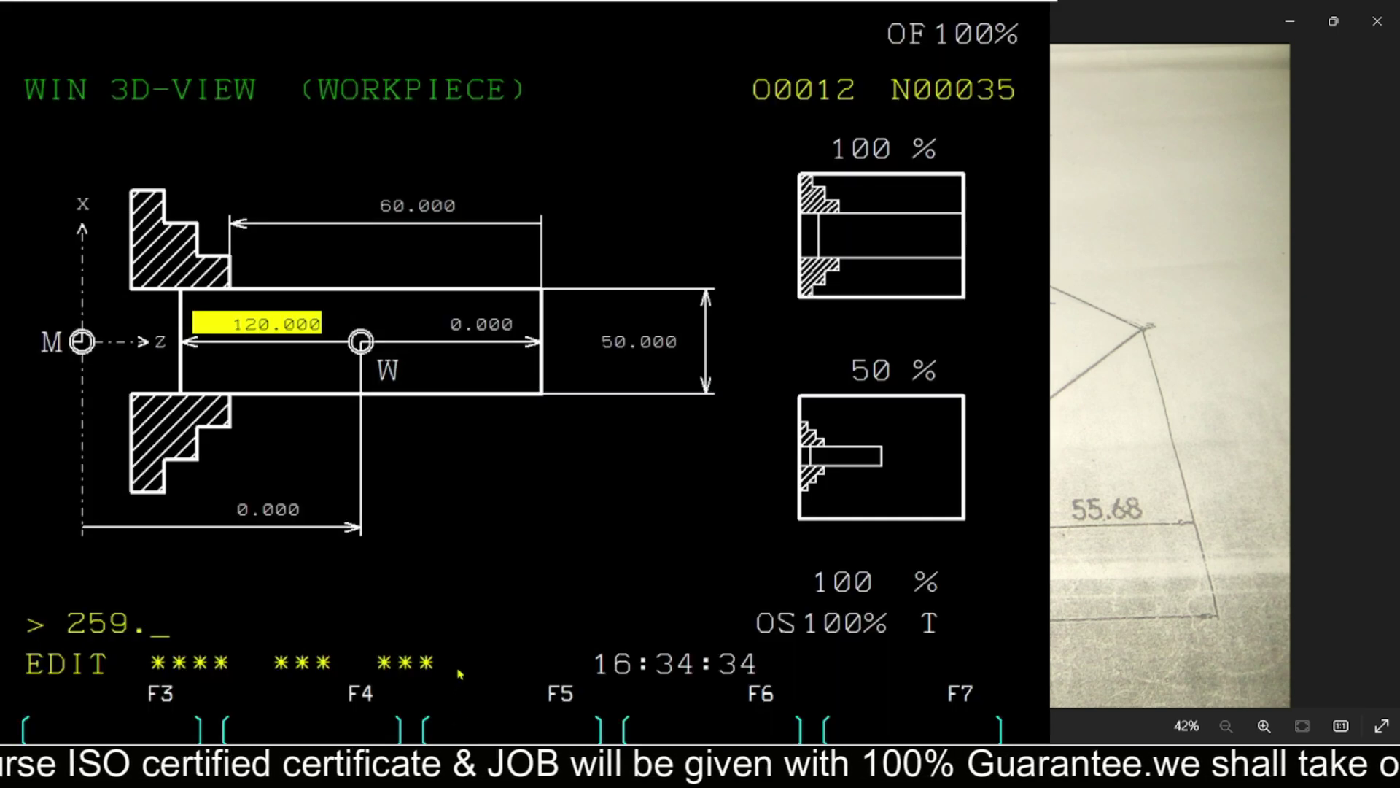
pyautogui.write('92')
pyautogui.press('Return')
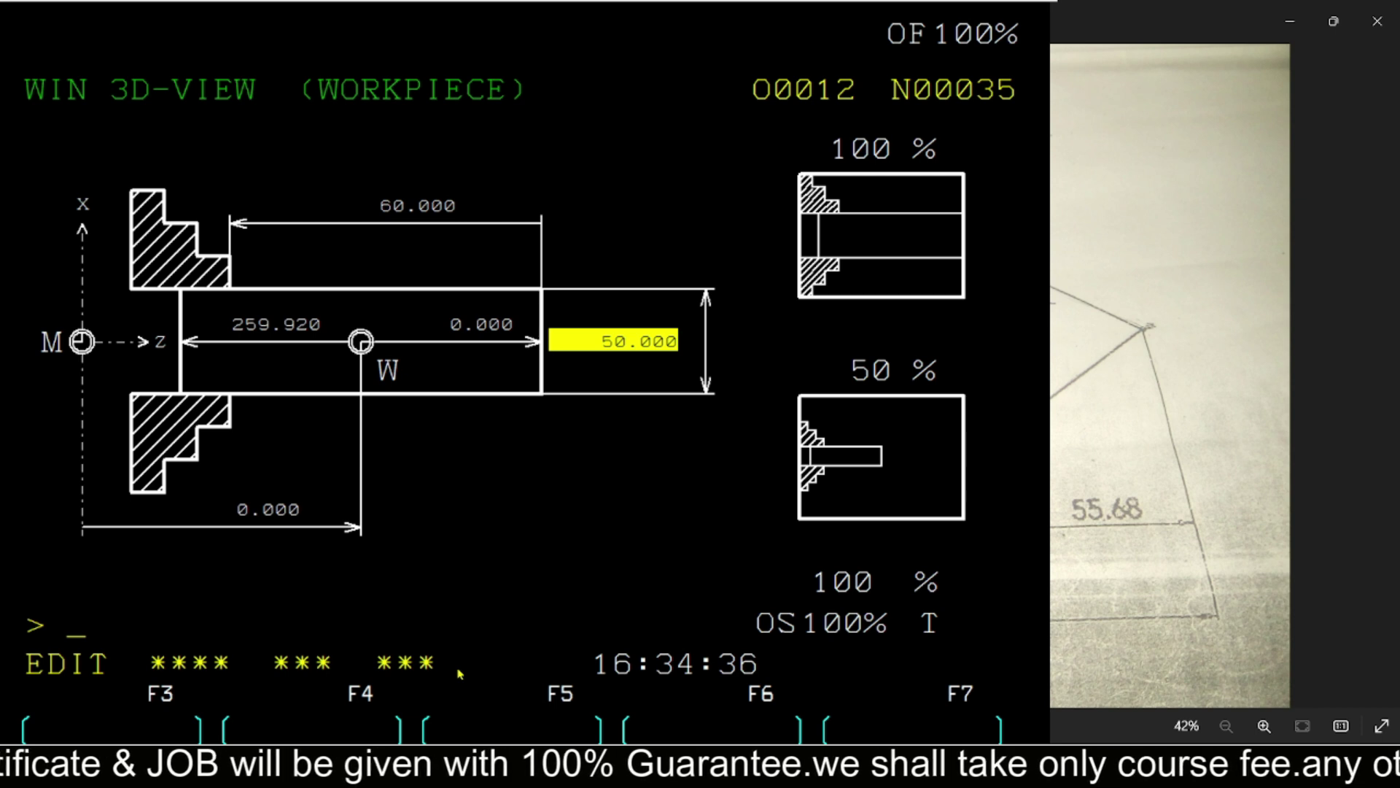
pyautogui.write('79.310')
pyautogui.press('Return')
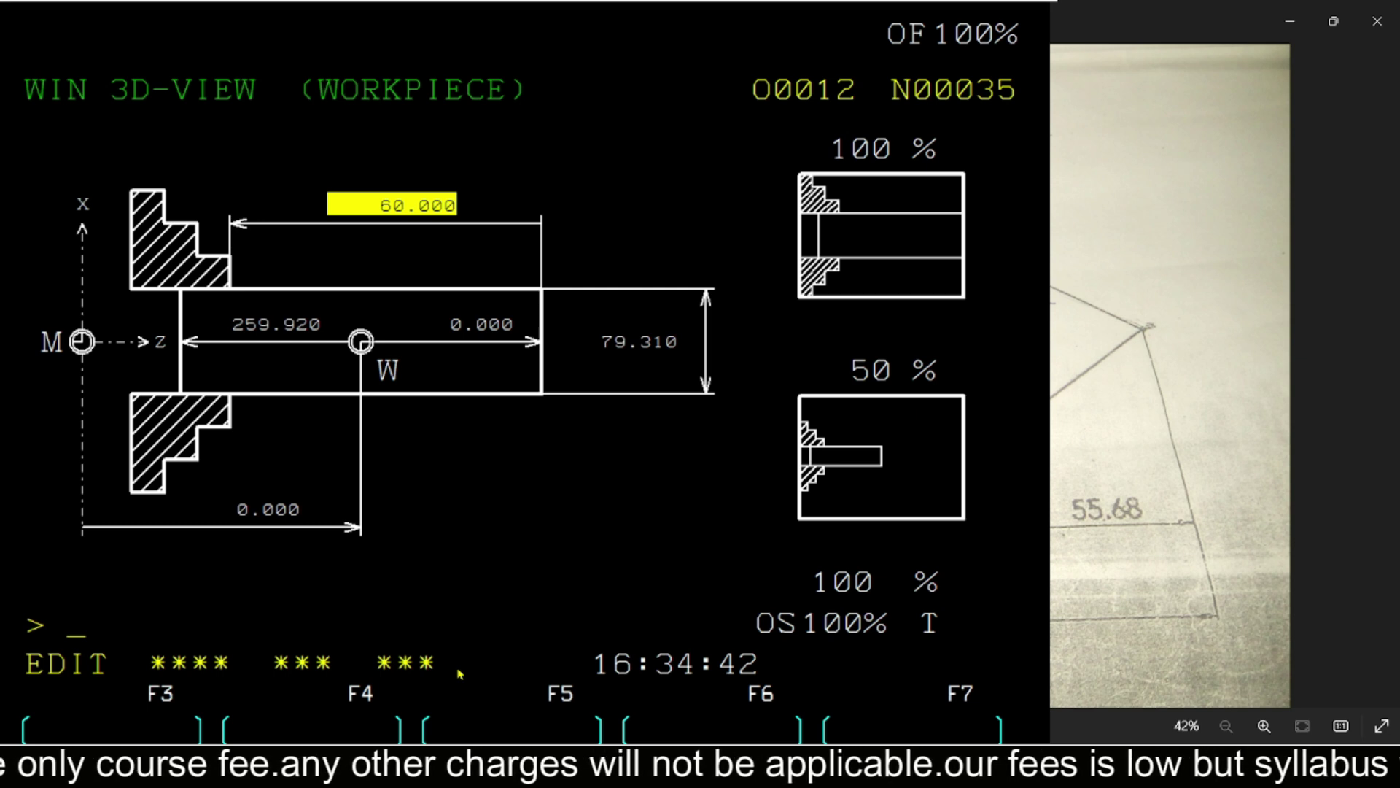
pyautogui.write('212')
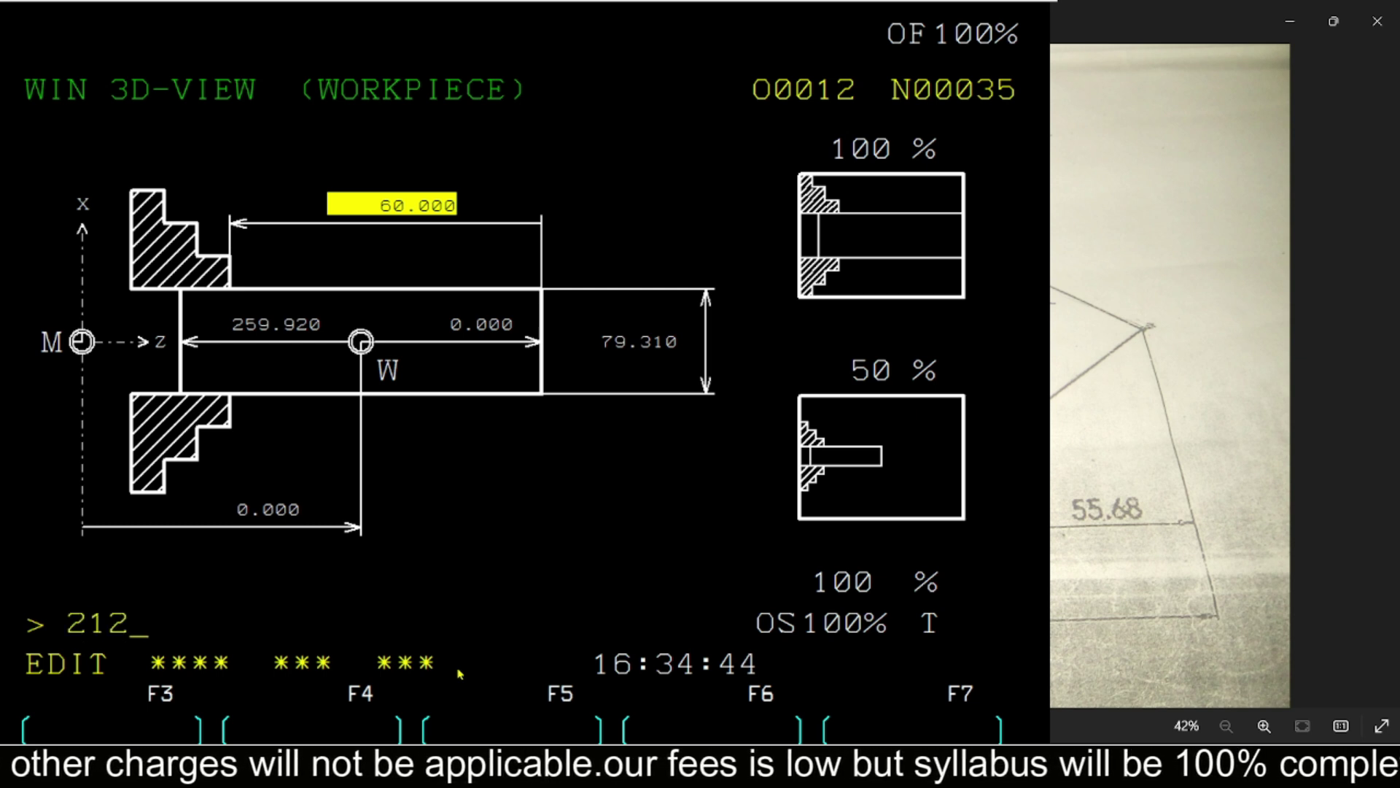
pyautogui.write('.99')
pyautogui.press('Return')
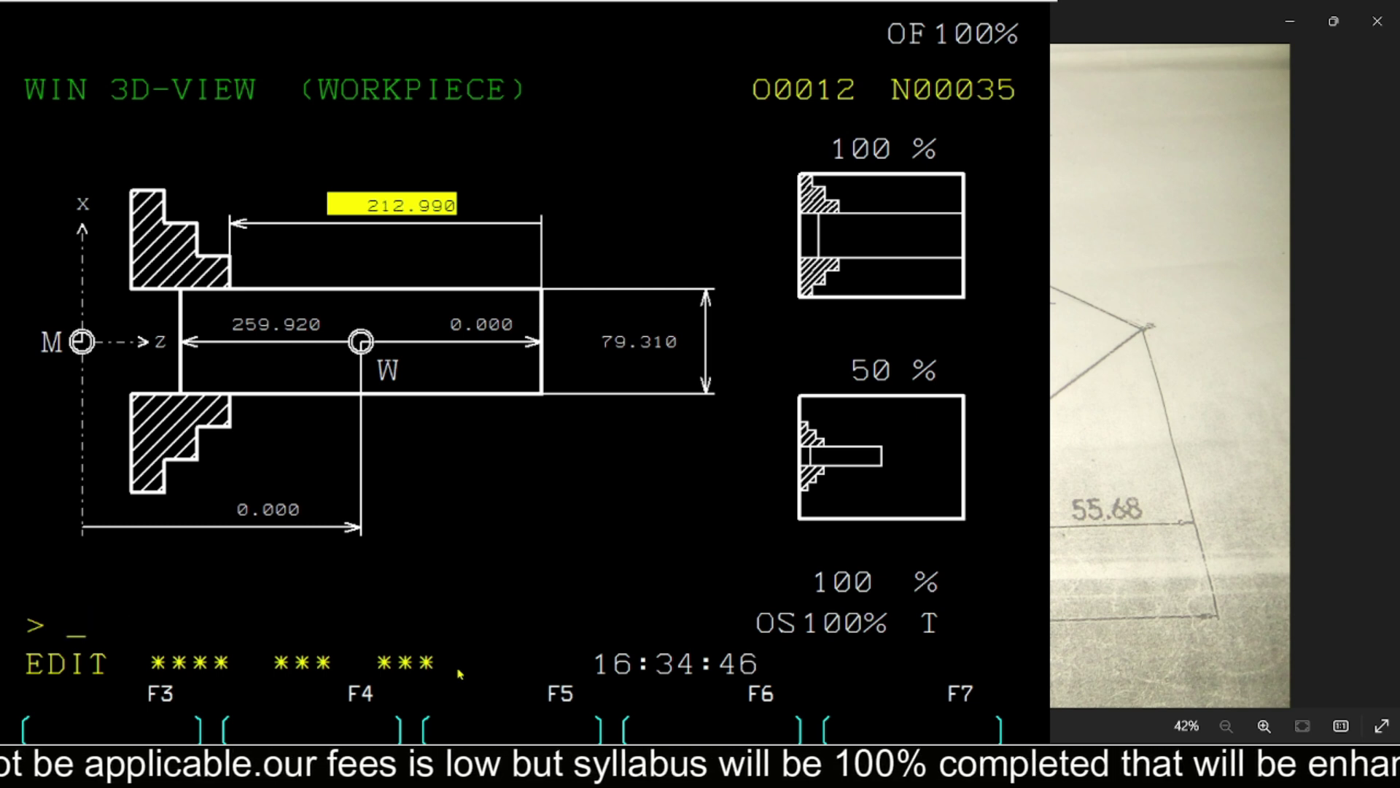
pyautogui.press('F1')
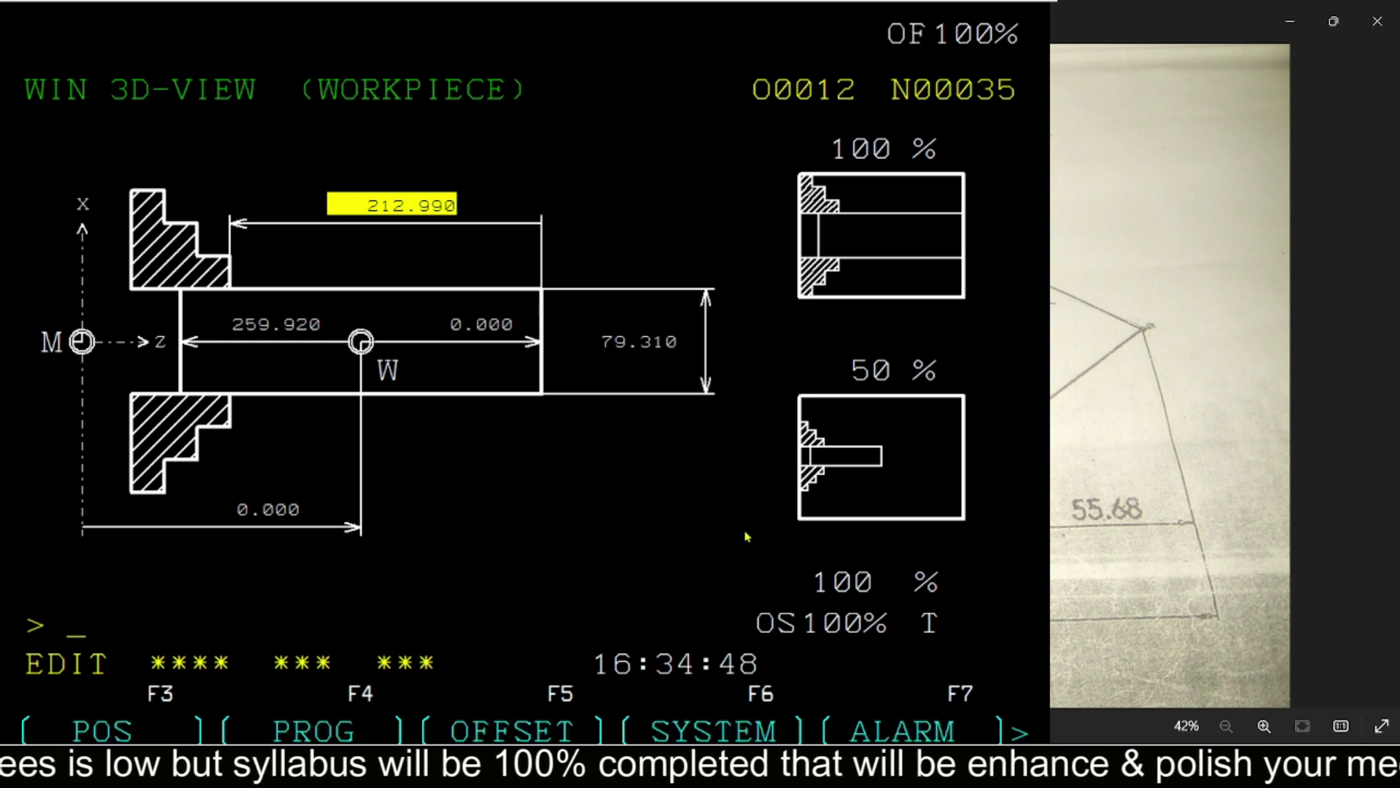
pyautogui.press('F6')
# Run the 3D cutting simulation of O0012, then turn on single-block mode.
pyautogui.press('F3')
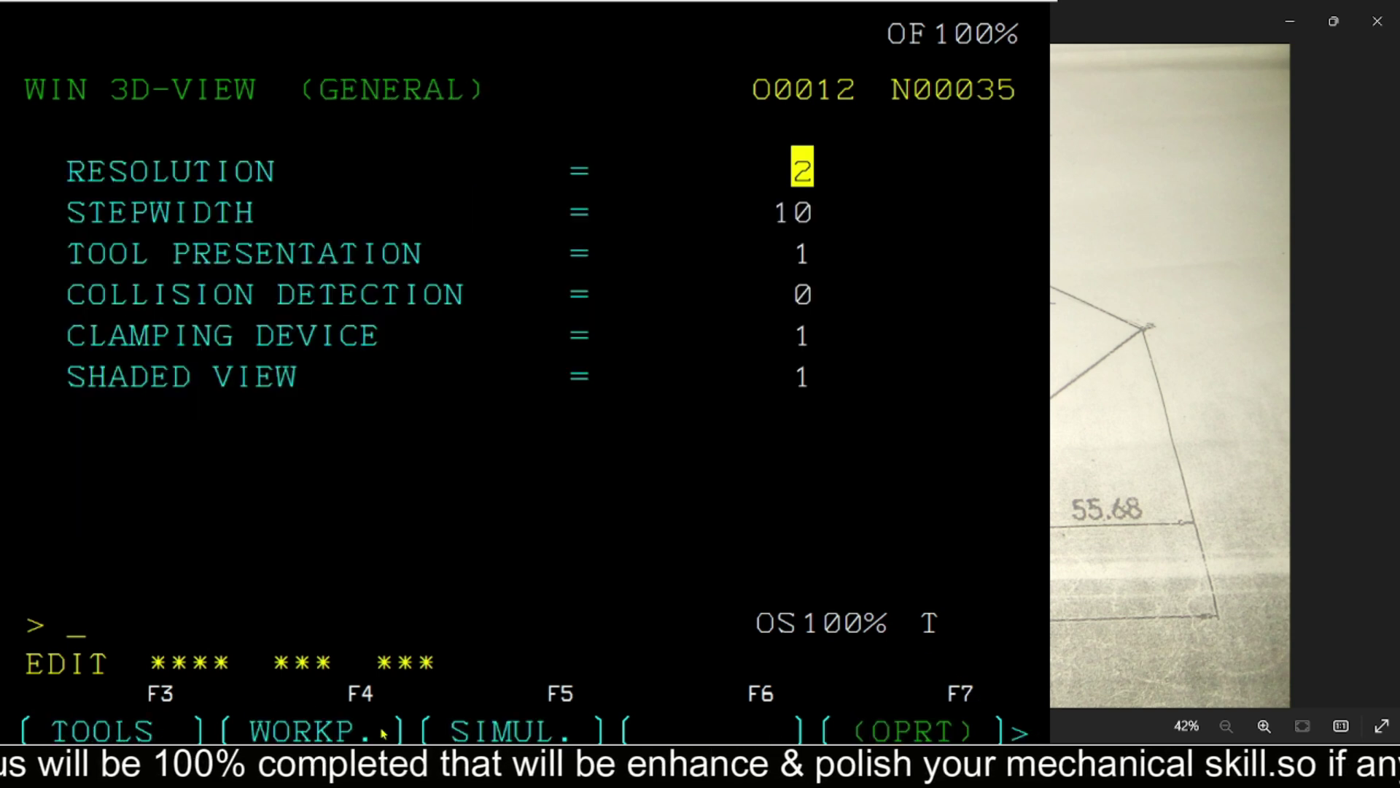
pyautogui.click(584, 732)
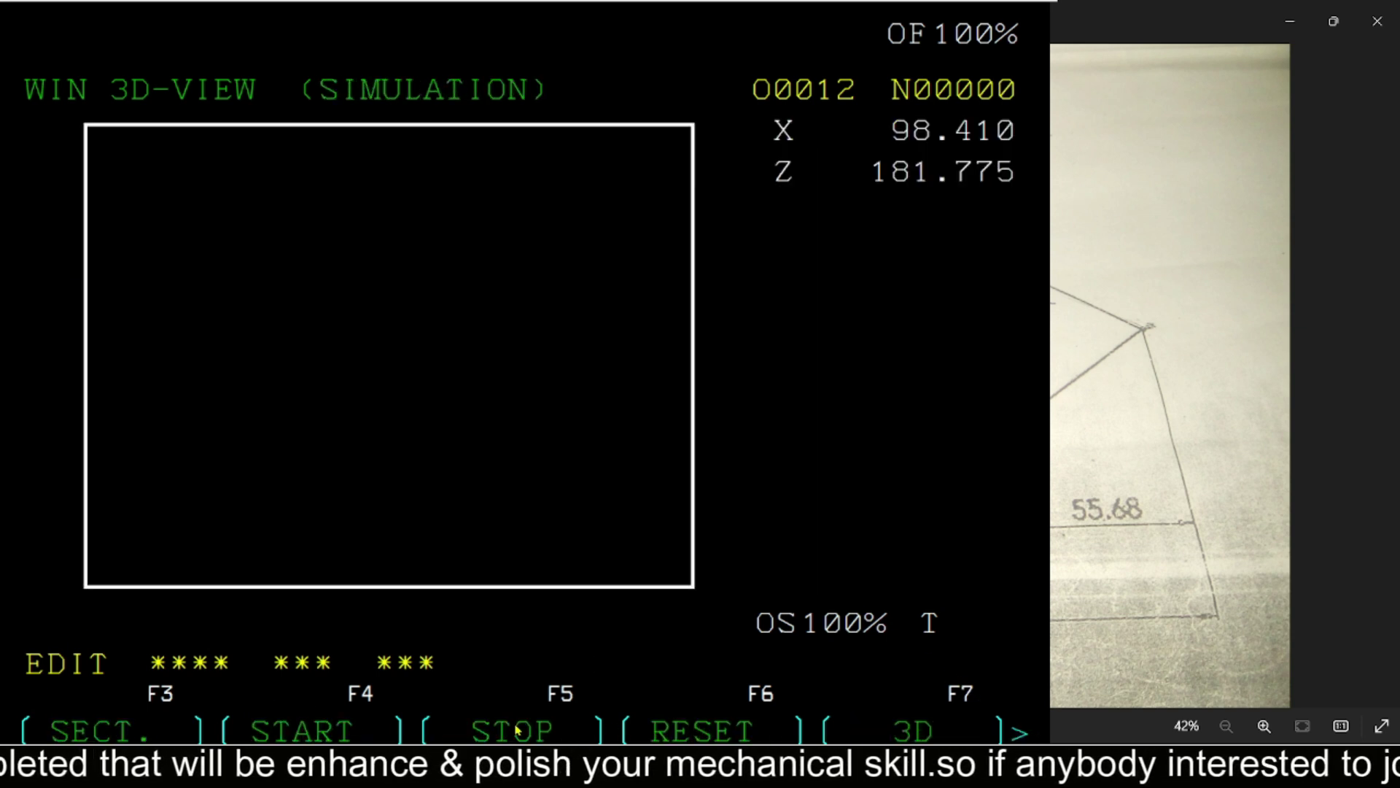
pyautogui.press('F4')
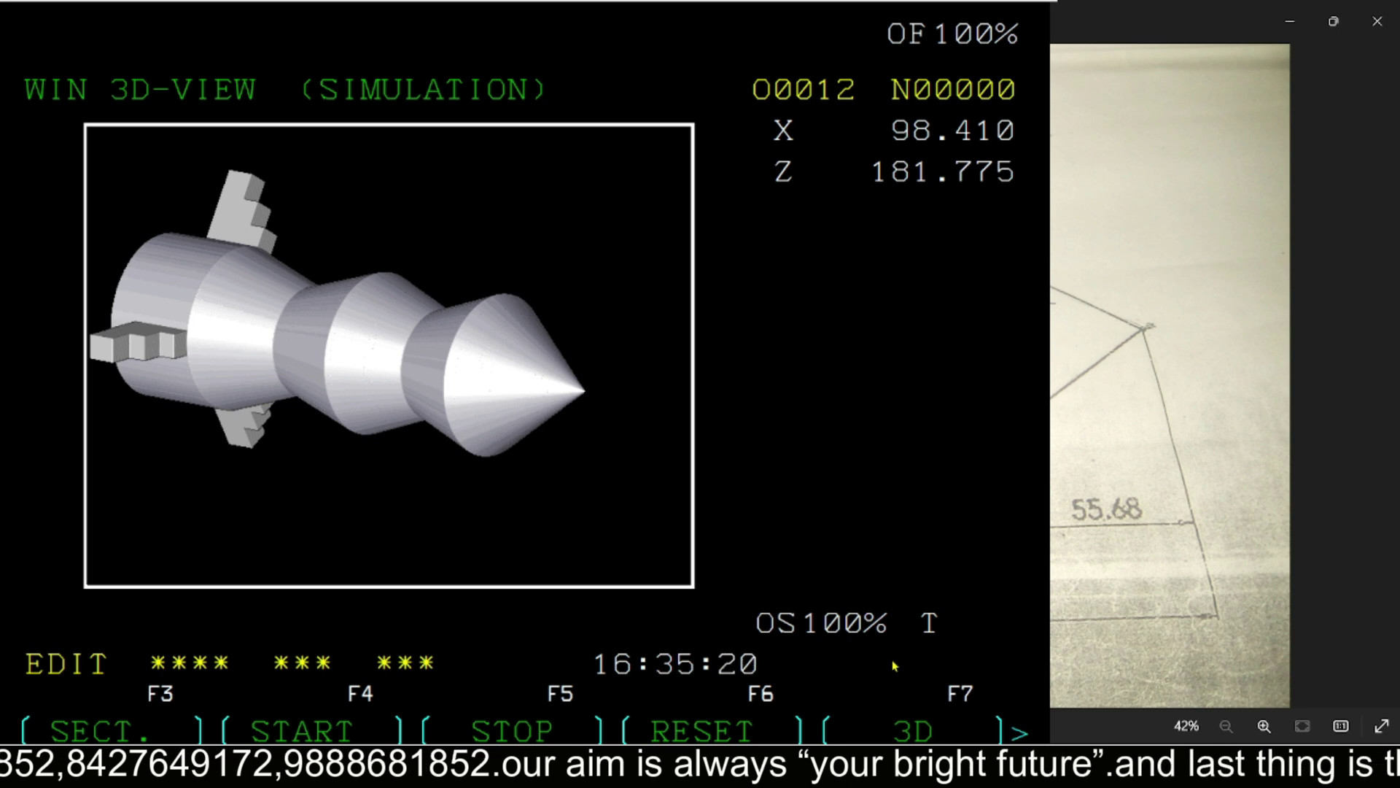
pyautogui.hotkey('alt', 's')
# Reset to the uncut blank, switch single-block off and restart the simulation.
pyautogui.hotkey('alt', 'r')
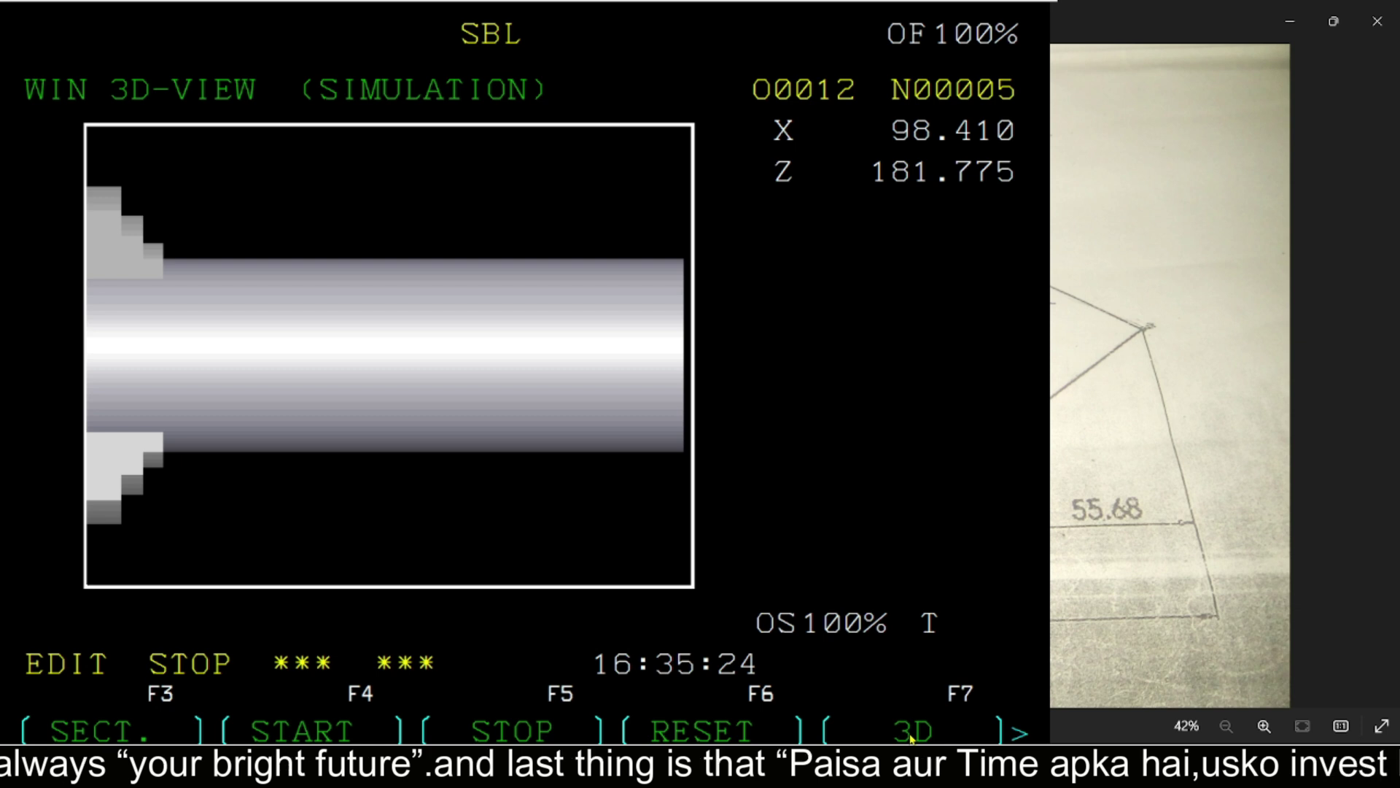
pyautogui.hotkey('alt', 's')
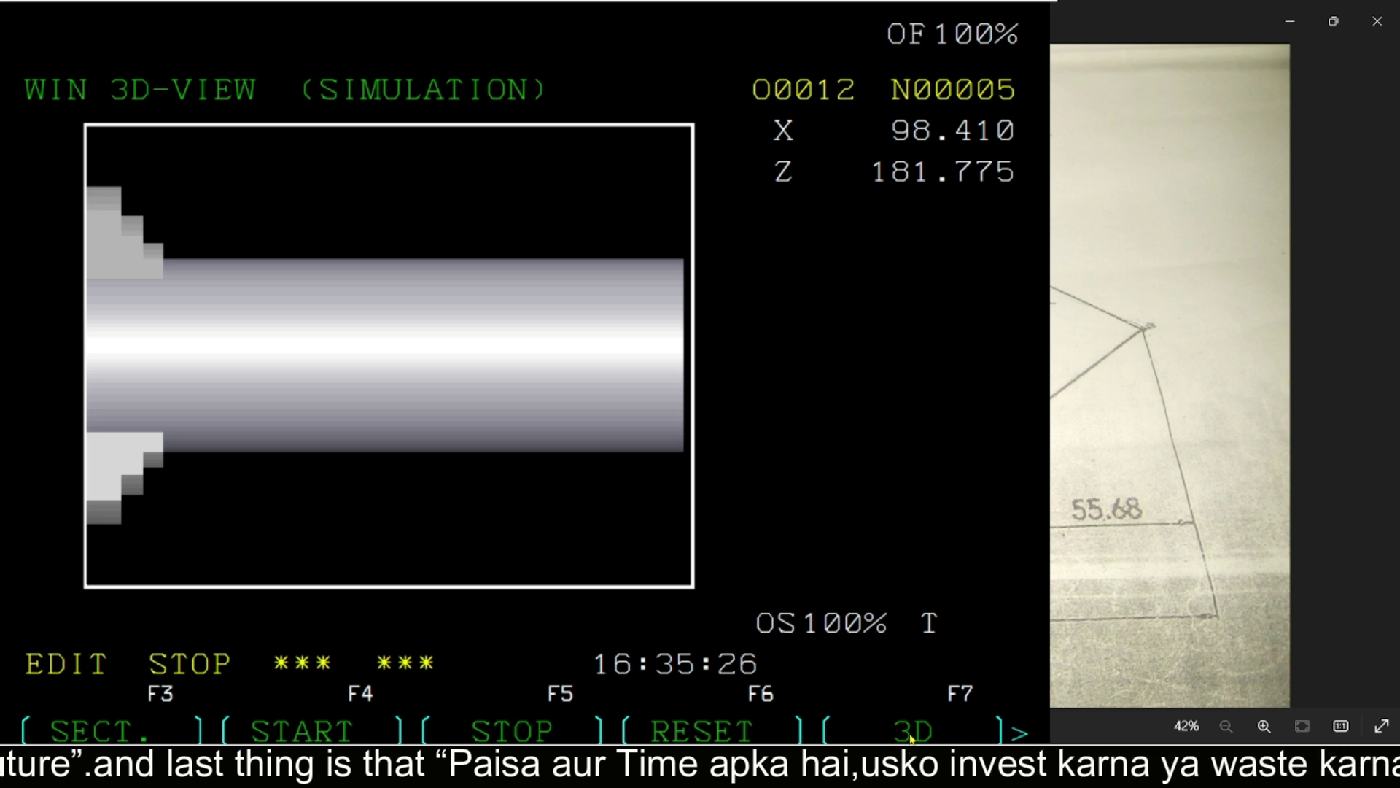
pyautogui.press('F4')
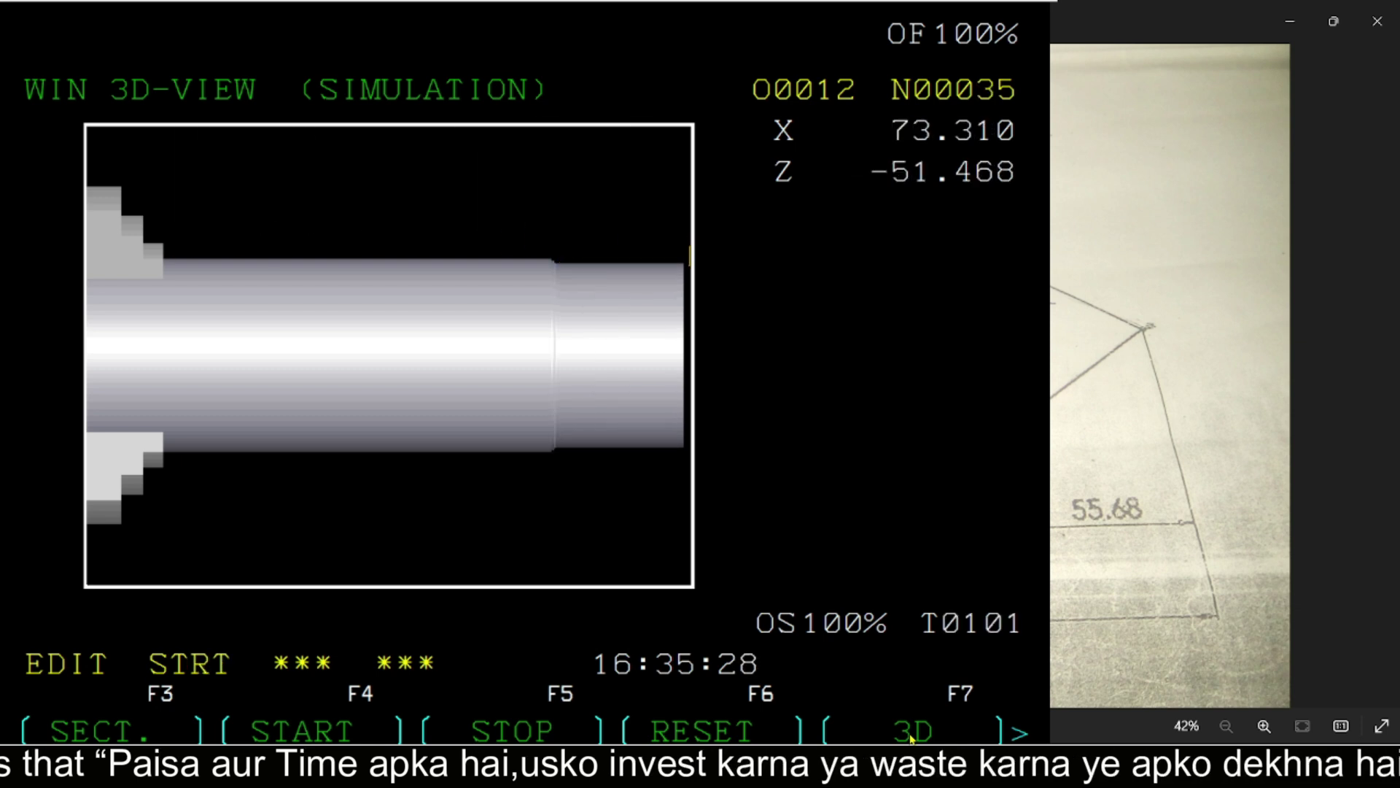